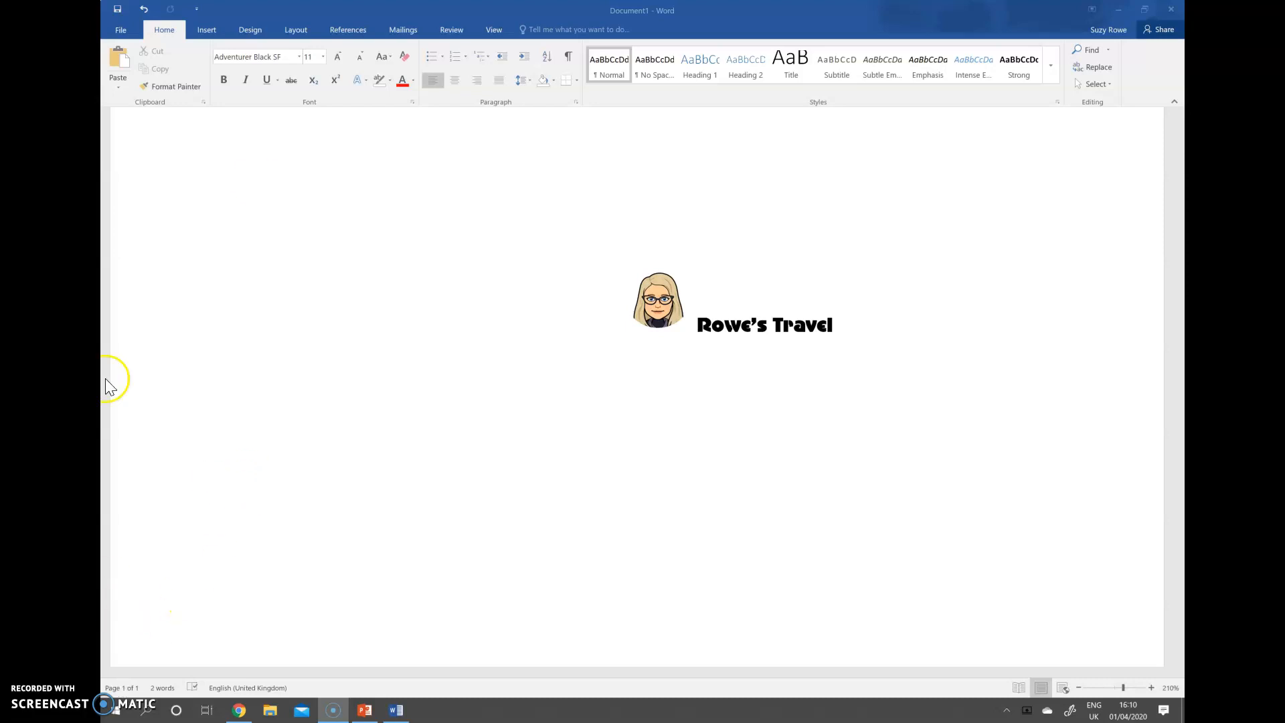
Browse the available fonts for the "Rowe's Travel" text and apply Adventurer Black SF
{"action": "left_click", "coordinate": [818, 322]}
{"action": "left_click_drag", "start_coordinate": [840, 325], "coordinate": [704, 338]}
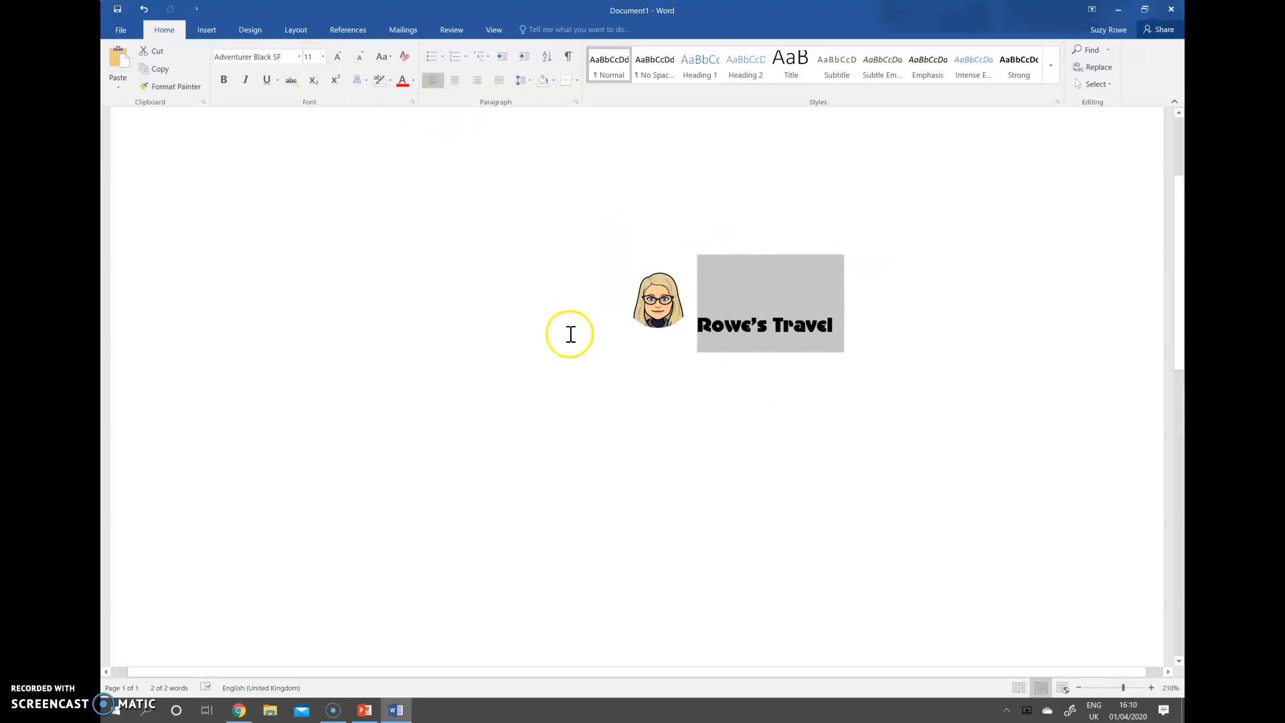
{"action": "left_click", "coordinate": [300, 60]}
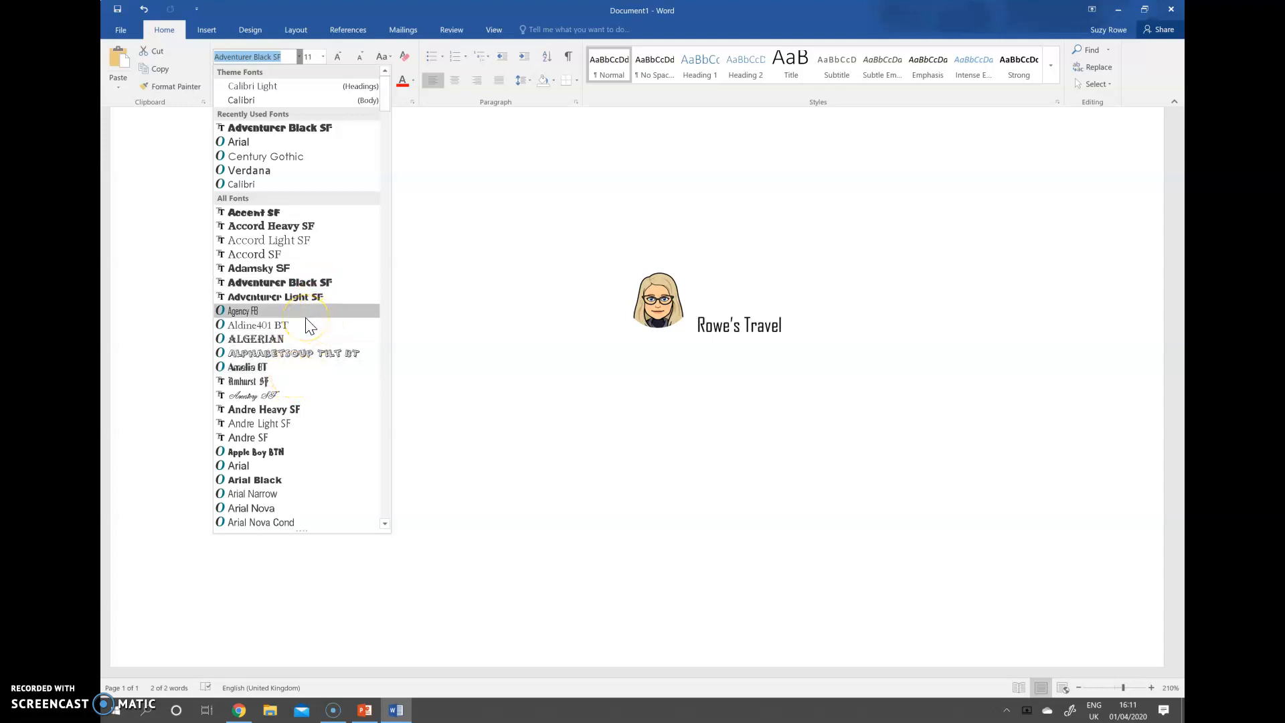
{"action": "left_click", "coordinate": [290, 343]}
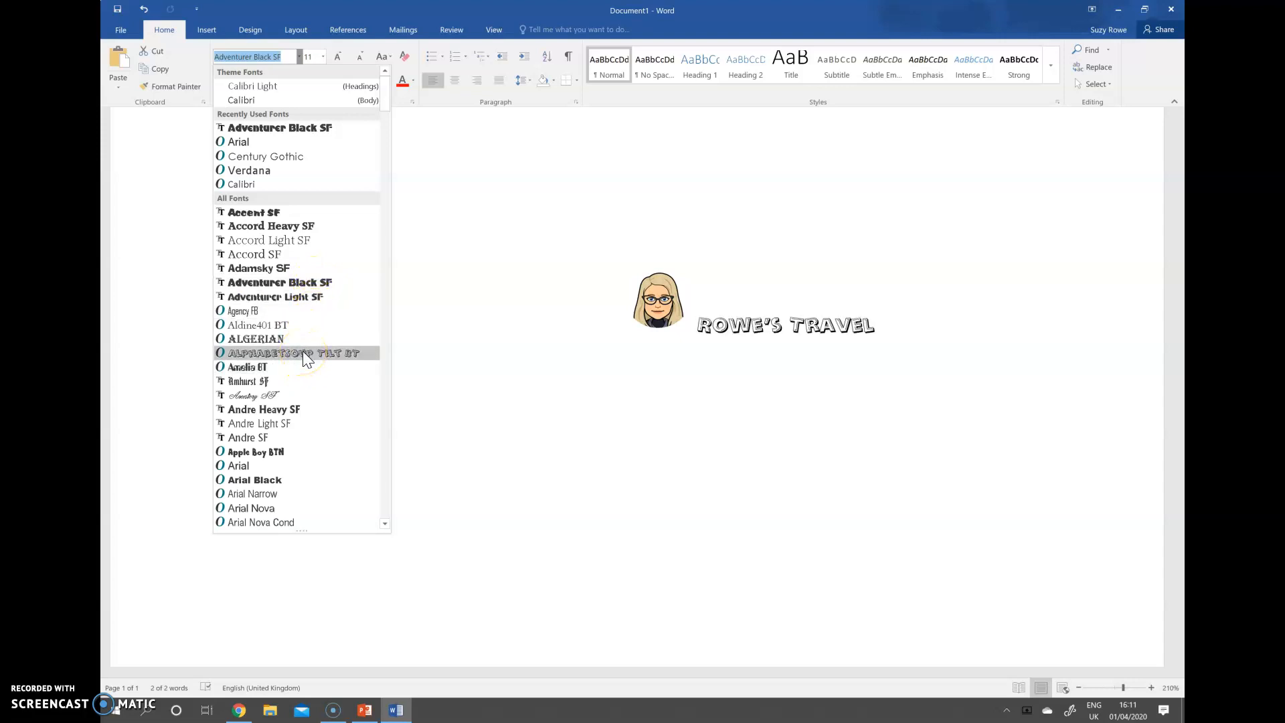
{"action": "left_click", "coordinate": [315, 293]}
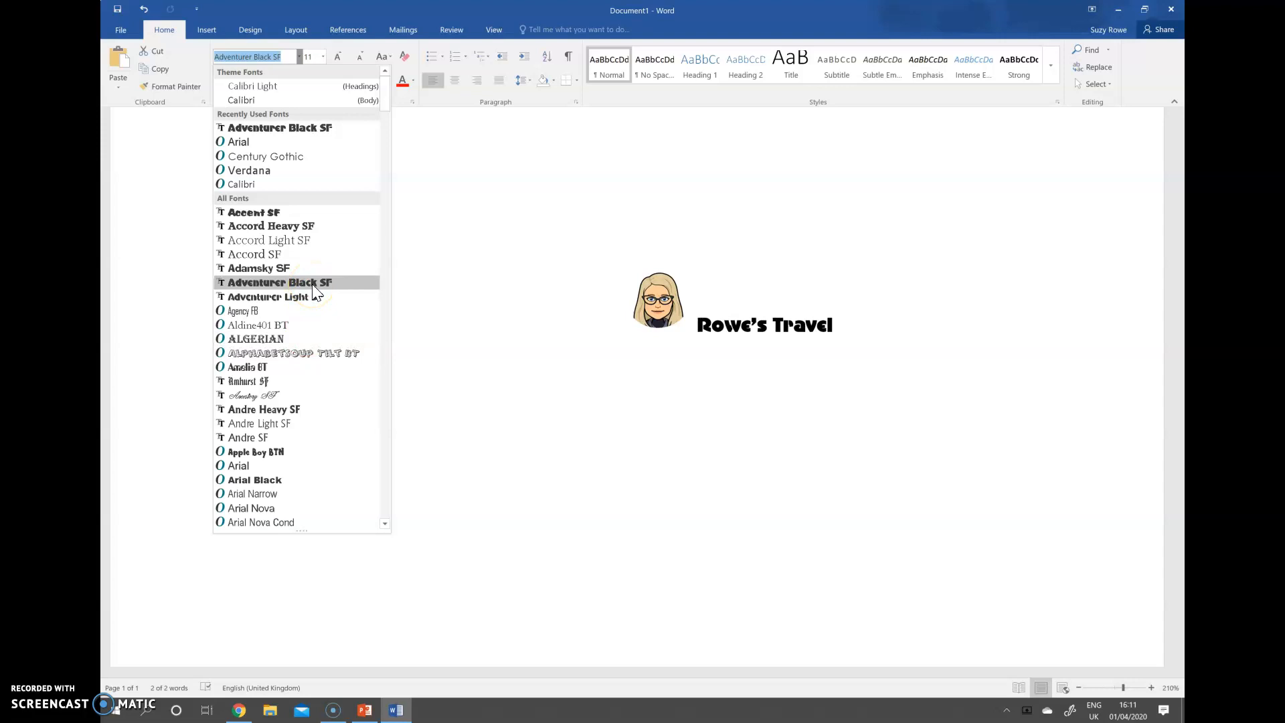
{"action": "left_click_drag", "start_coordinate": [387, 97], "coordinate": [388, 164]}
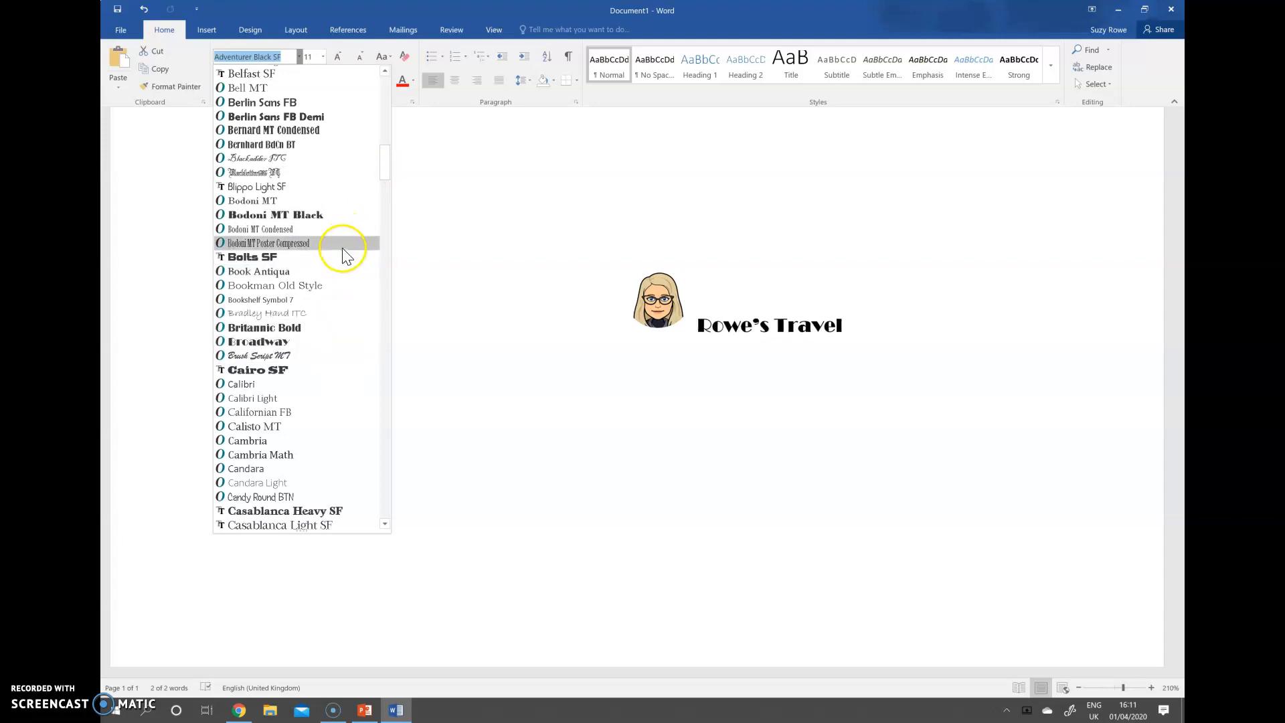
{"action": "left_click_drag", "start_coordinate": [383, 171], "coordinate": [365, 102]}
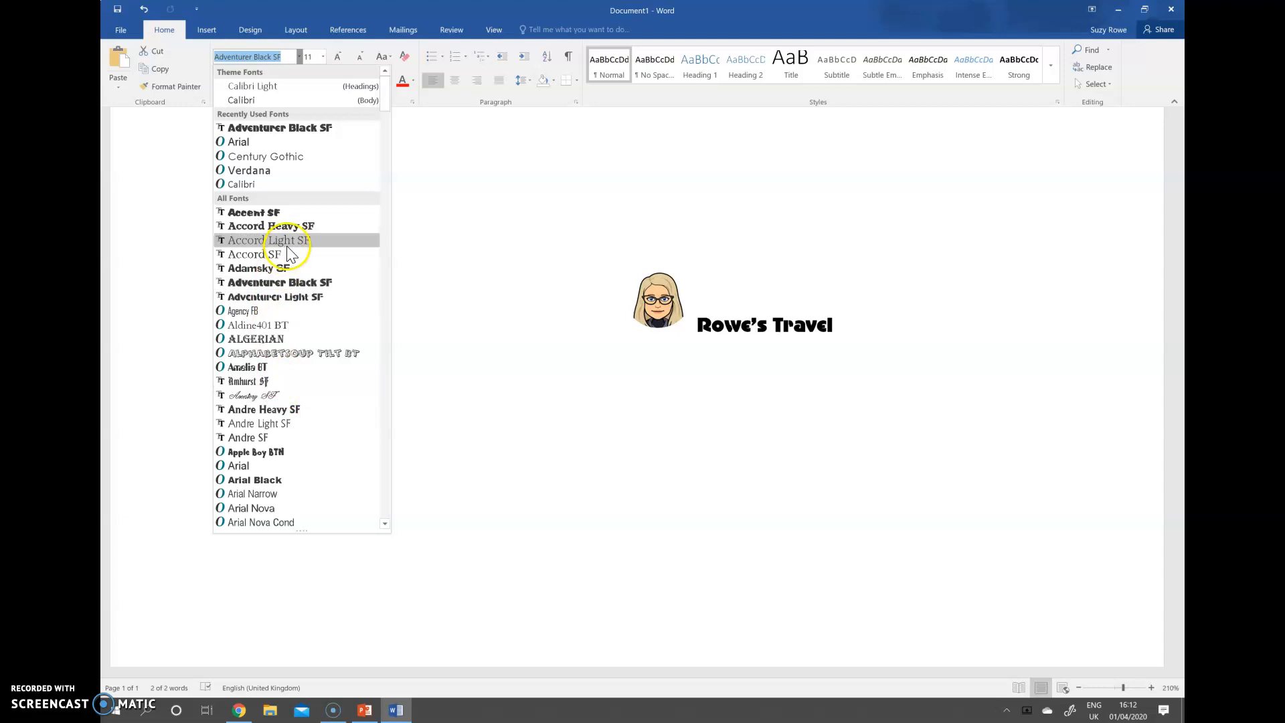
{"action": "left_click", "coordinate": [303, 283]}
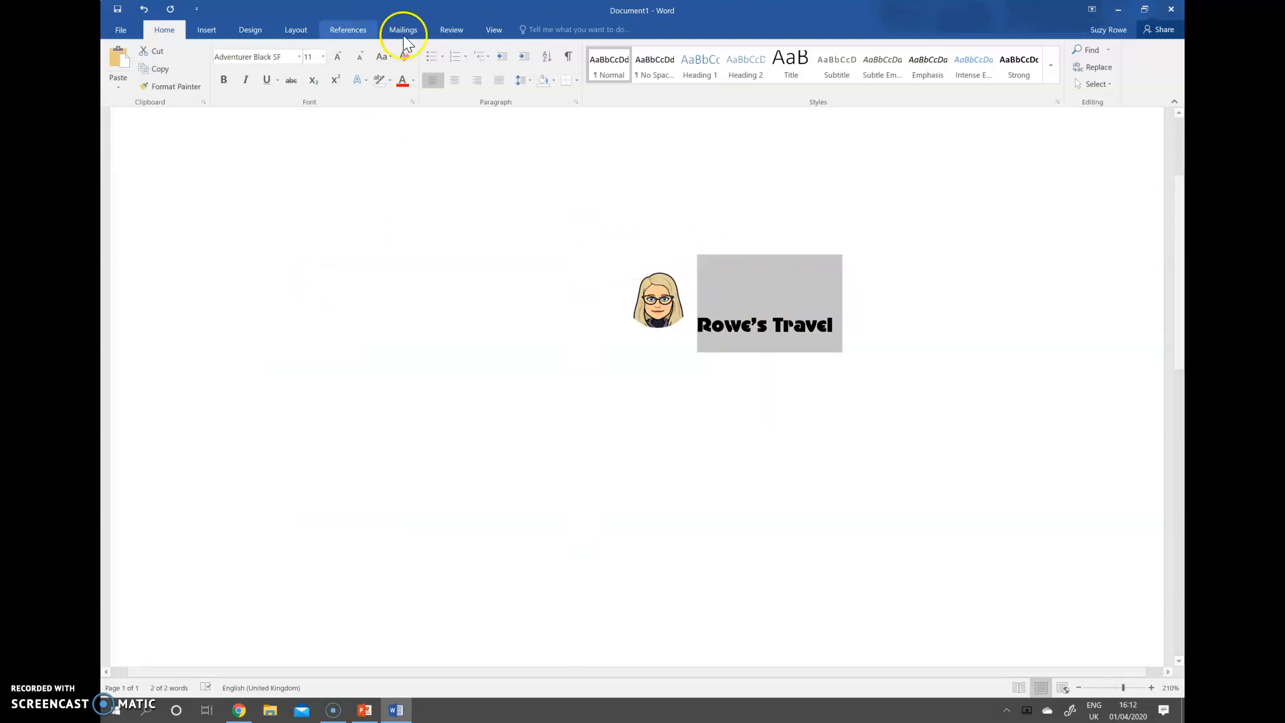
Set the font size of "Rowe's Travel" to 16 and enlarge it stepwise to 24
{"action": "left_click", "coordinate": [324, 58]}
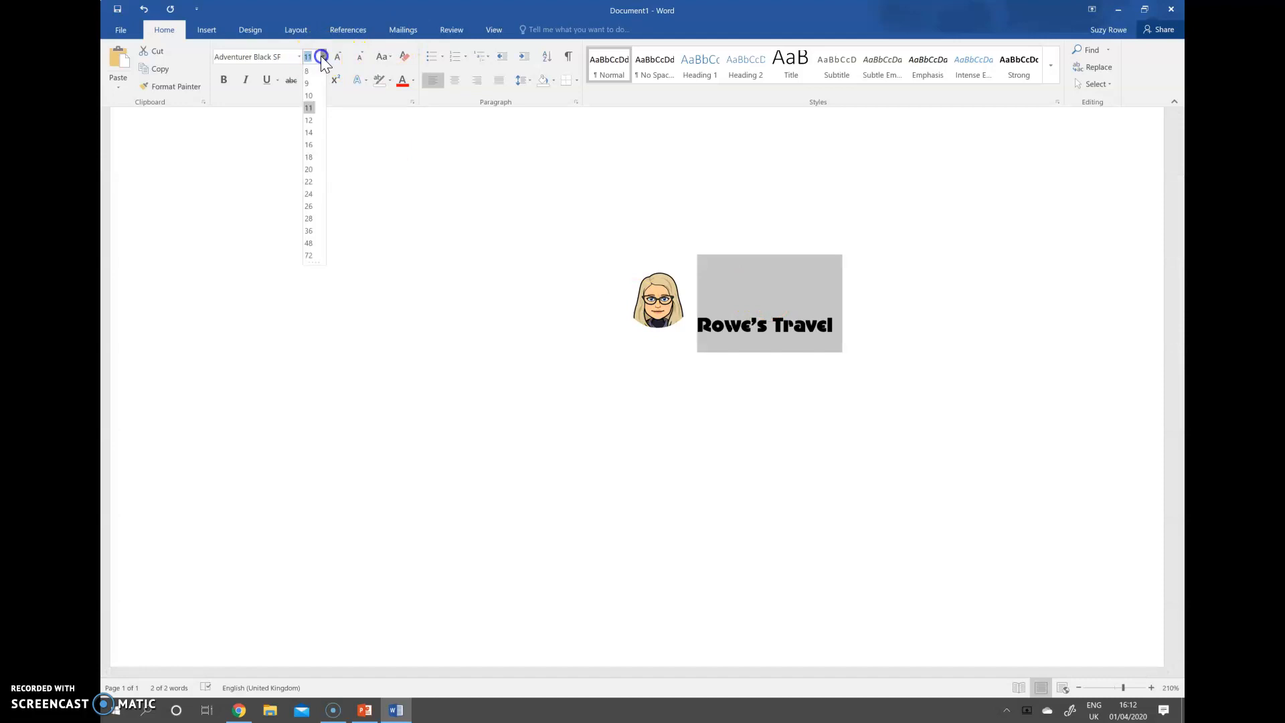
{"action": "left_click", "coordinate": [309, 145]}
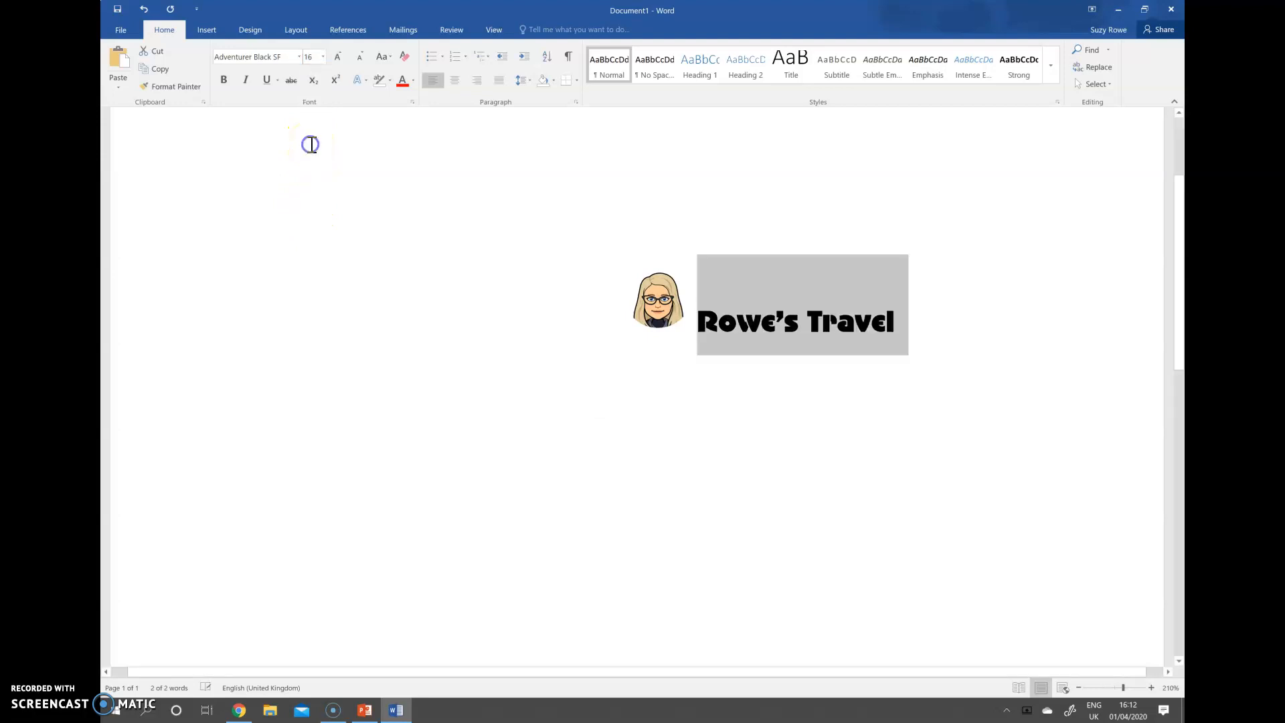
{"action": "left_click", "coordinate": [362, 63]}
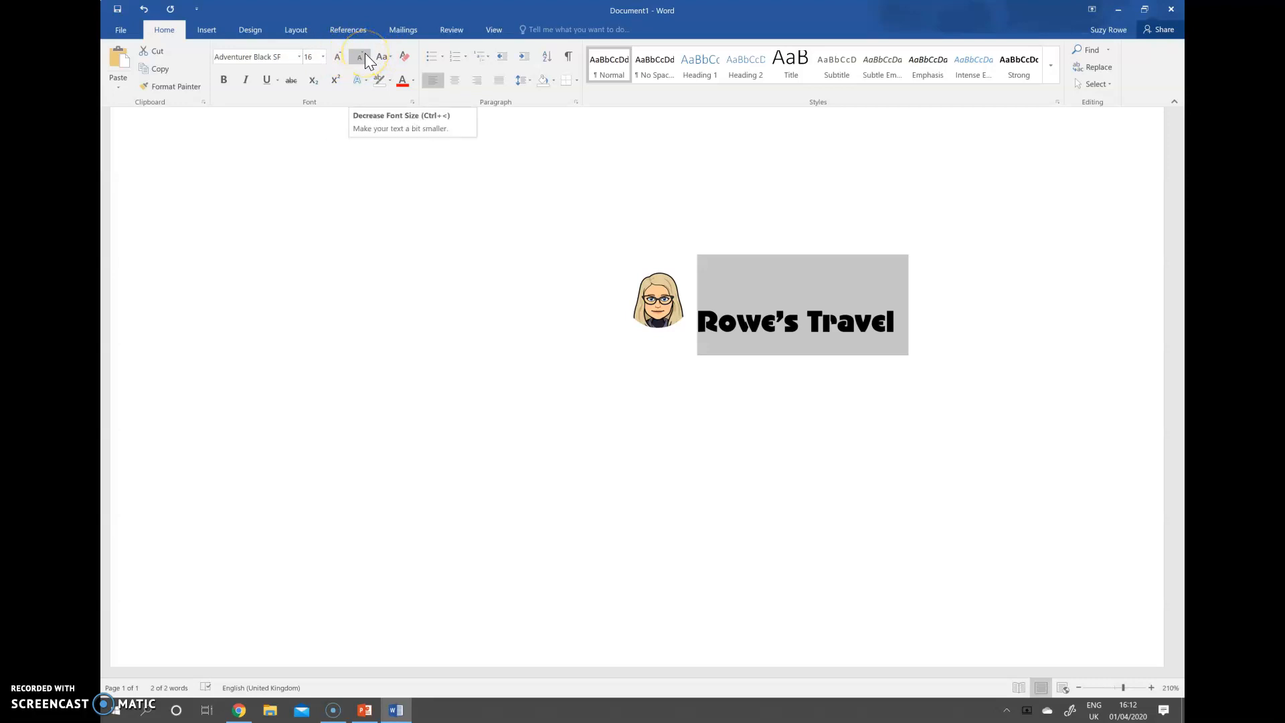
{"action": "left_click", "coordinate": [339, 53]}
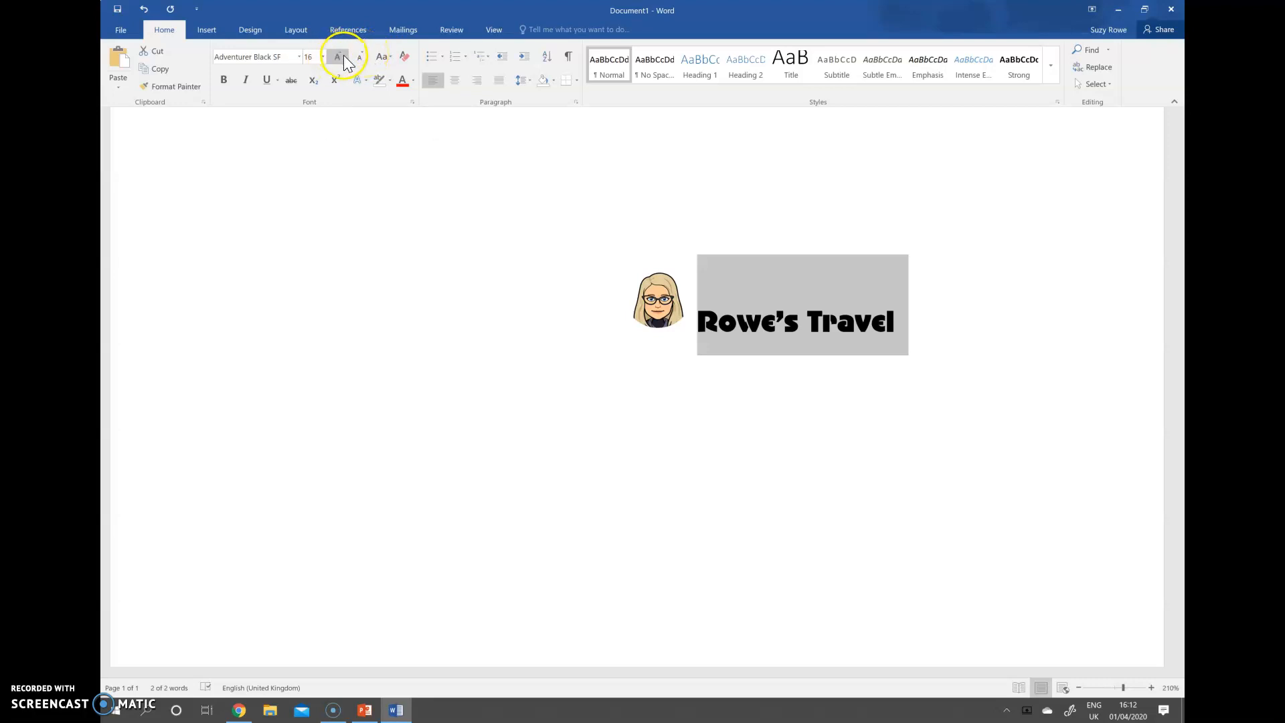
{"action": "left_click", "coordinate": [339, 56]}
{"action": "left_click", "coordinate": [340, 57]}
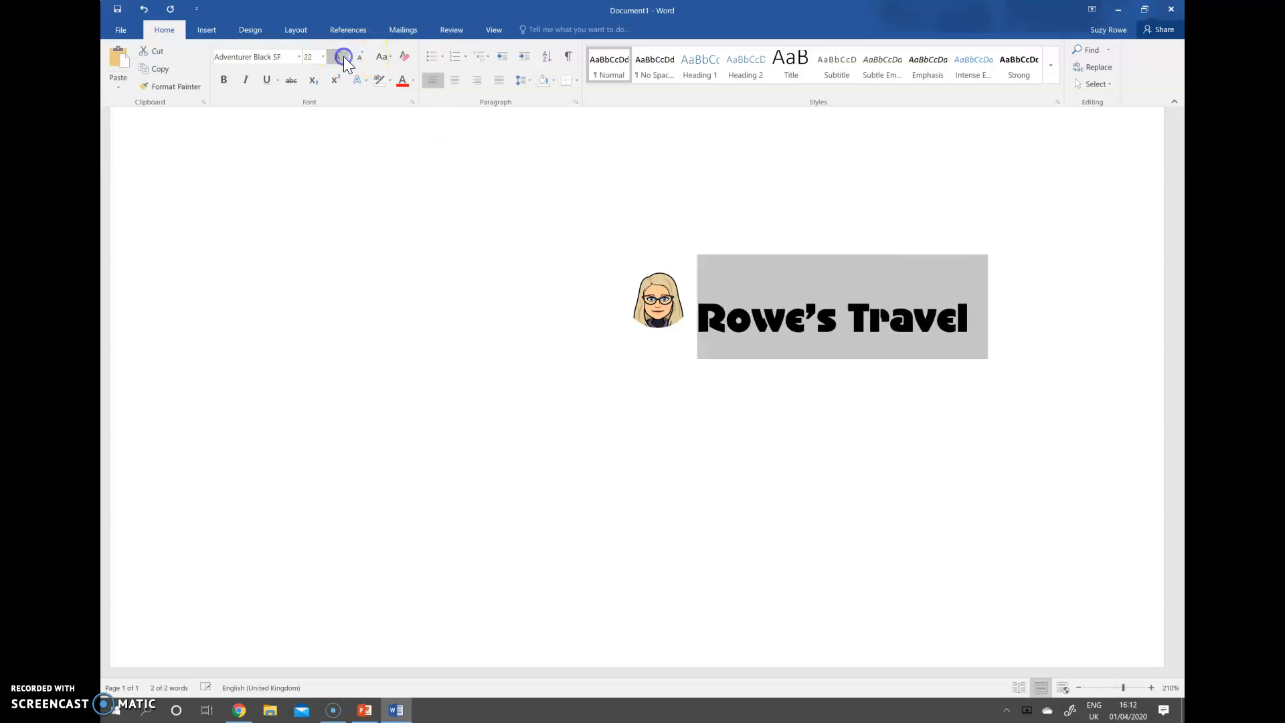
{"action": "left_click", "coordinate": [343, 57]}
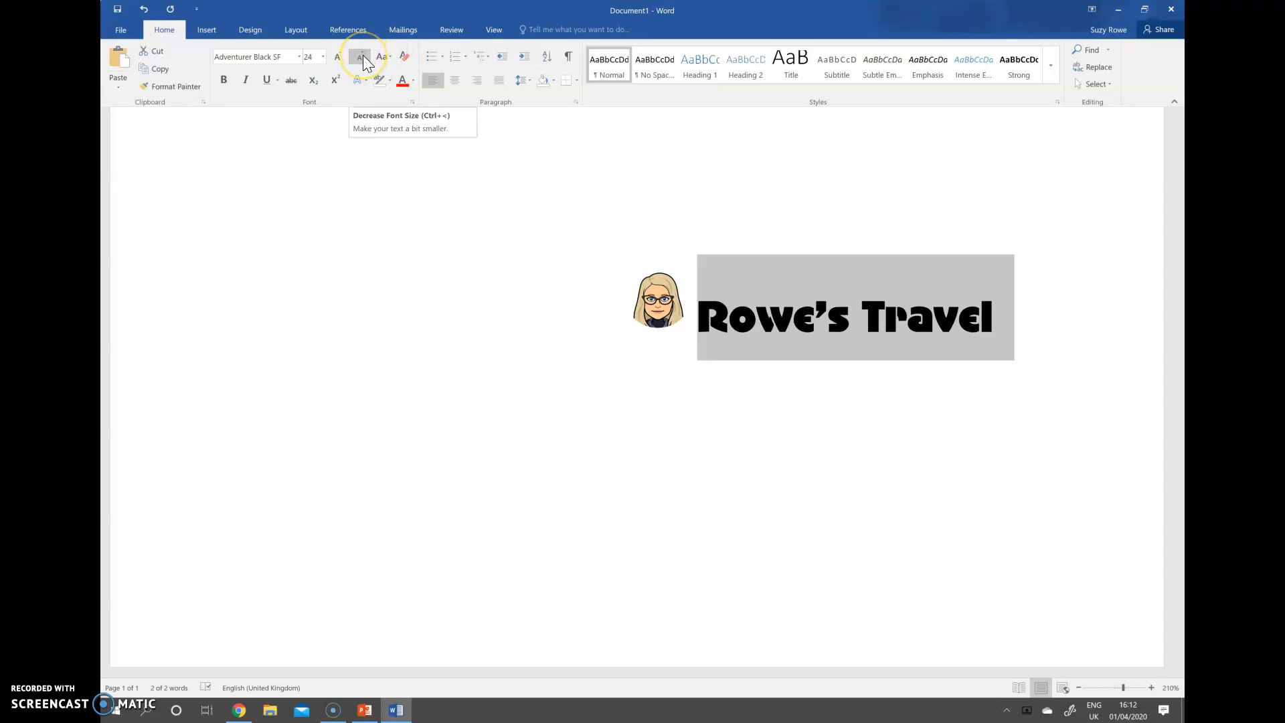
Reduce the "Rowe's Travel" font size stepwise to 16, and raise it again to 20
{"action": "left_click", "coordinate": [363, 58]}
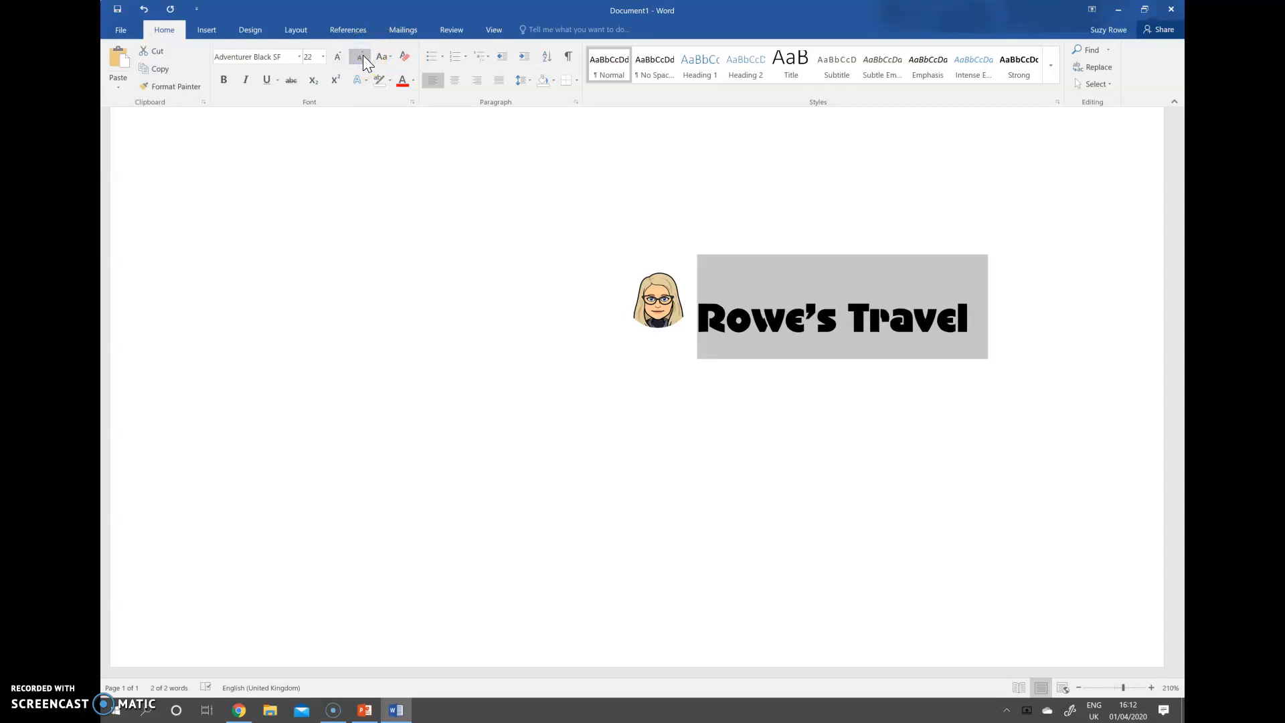
{"action": "left_click", "coordinate": [363, 56]}
{"action": "left_click", "coordinate": [363, 56]}
{"action": "left_click", "coordinate": [363, 56]}
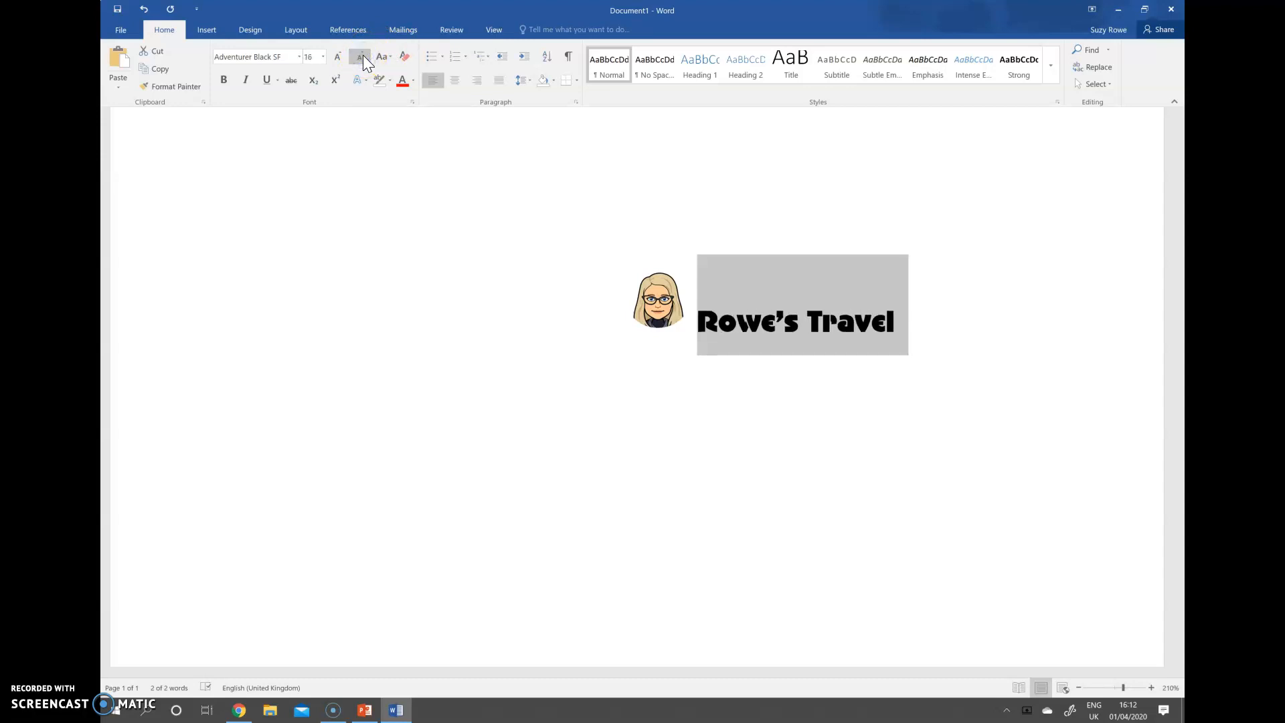
{"action": "left_click", "coordinate": [339, 59]}
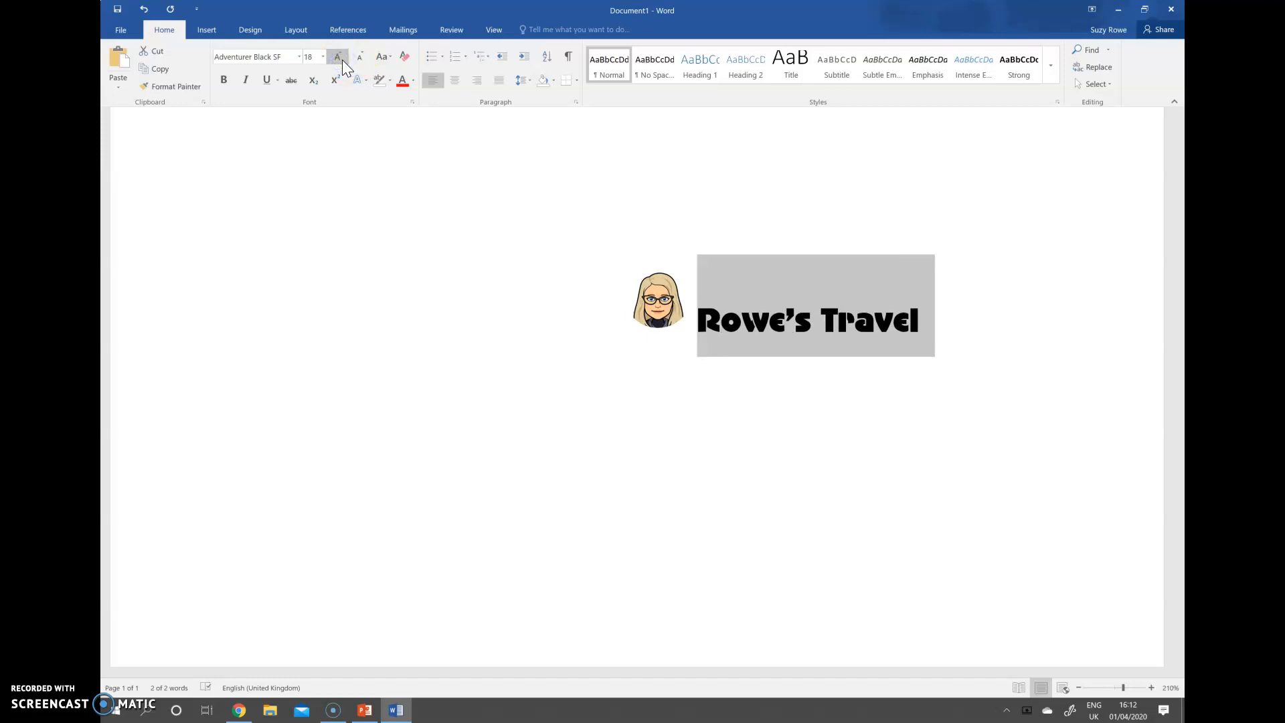
{"action": "left_click", "coordinate": [339, 59]}
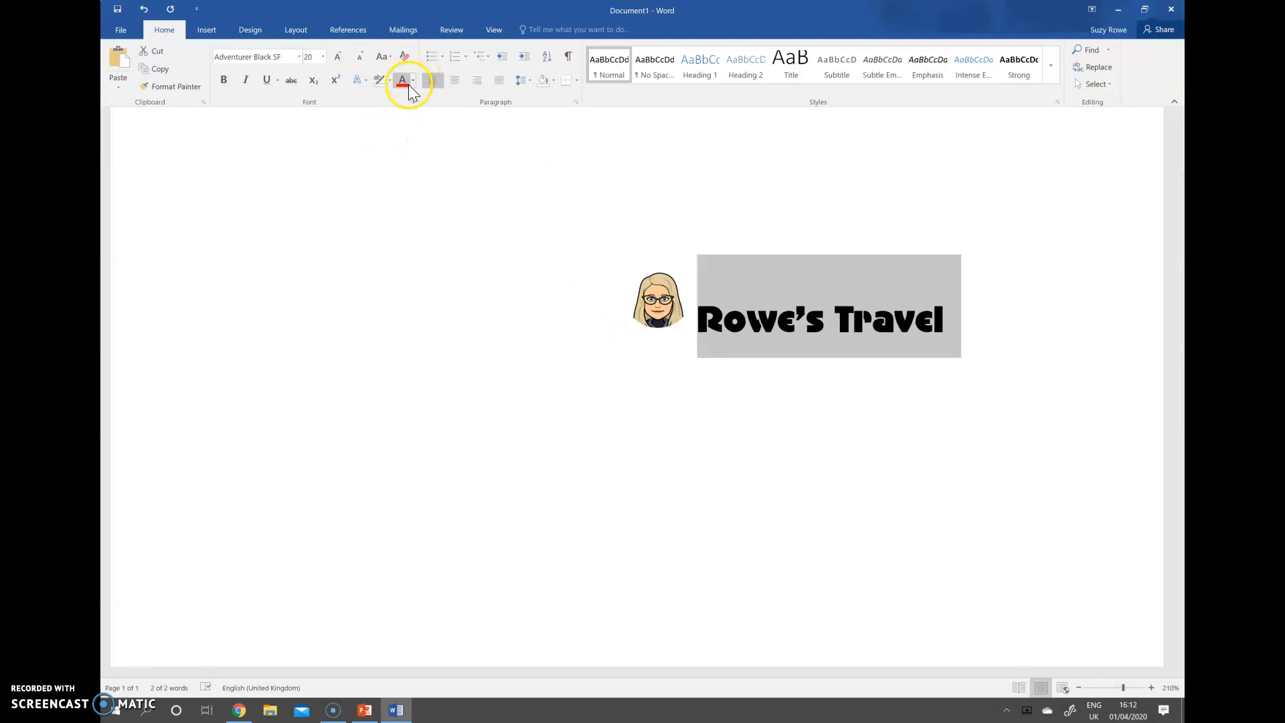
Change the font colour of "Rowe's Travel" to the gold theme colour
{"action": "left_click", "coordinate": [413, 80]}
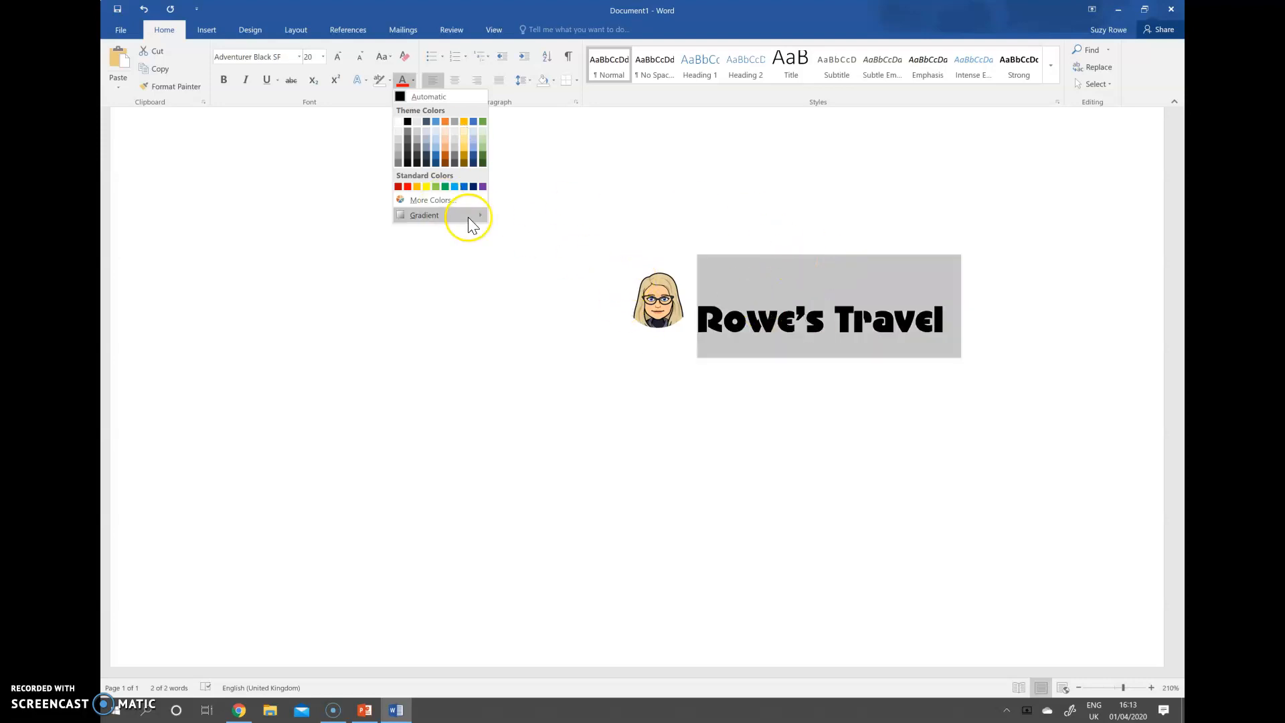
{"action": "left_click", "coordinate": [449, 142]}
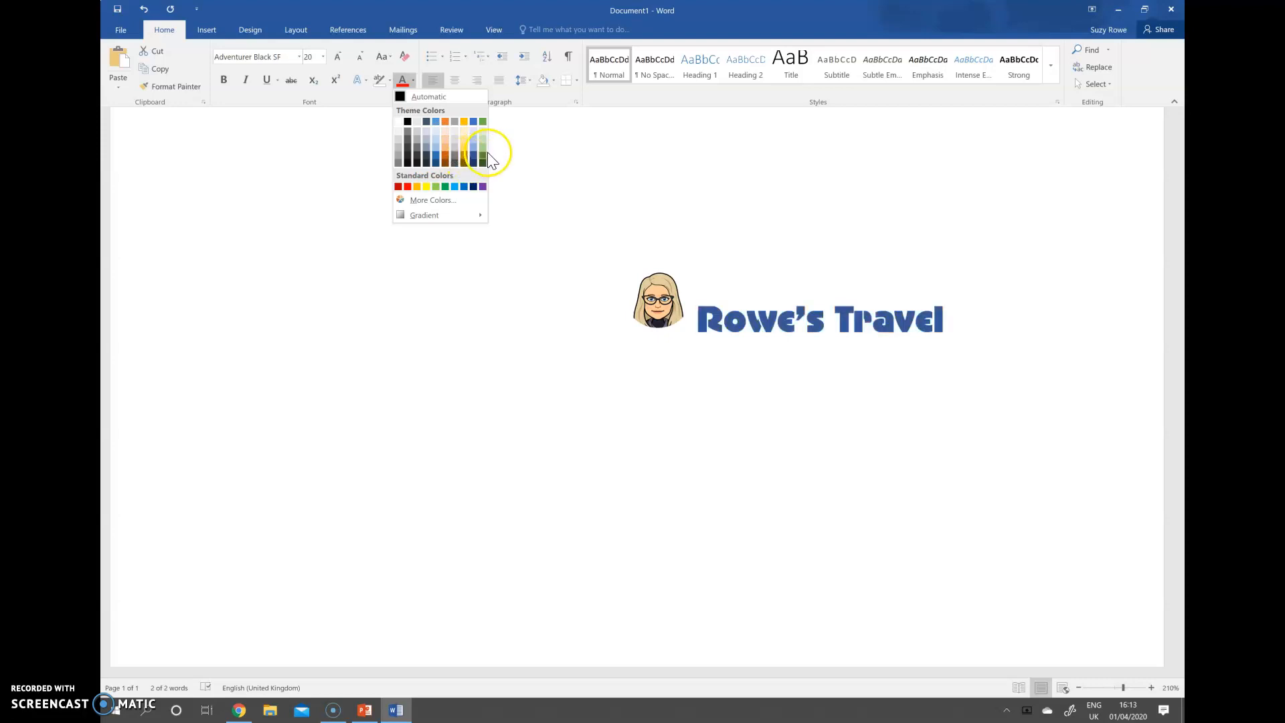
{"action": "left_click", "coordinate": [465, 121]}
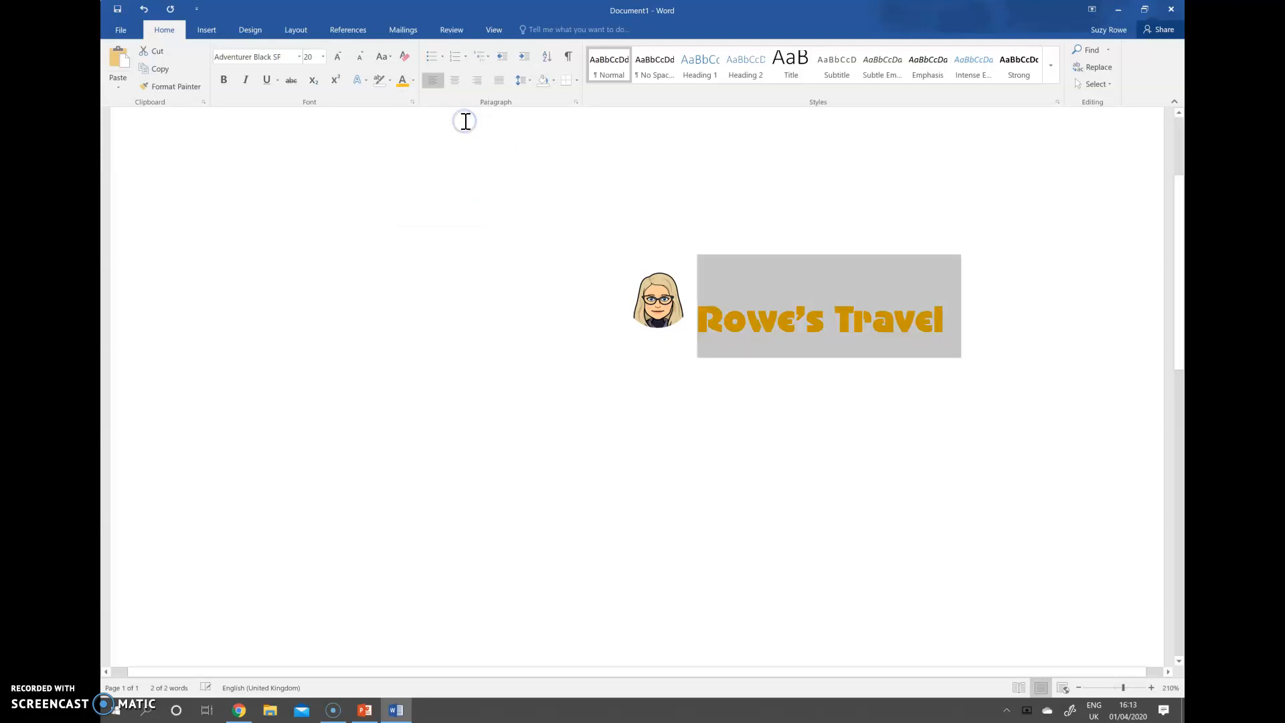
{"action": "left_click", "coordinate": [646, 295]}
{"action": "left_click", "coordinate": [740, 317]}
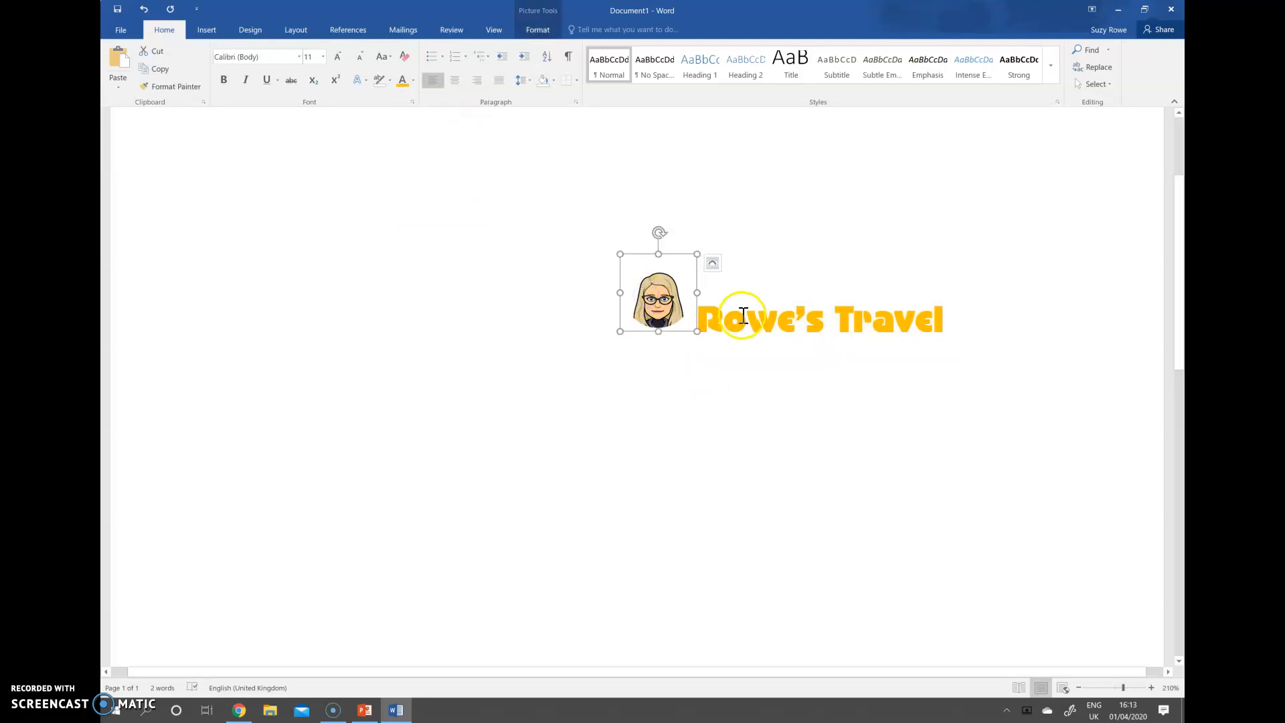
Select the whole "Rowe's Travel" text and apply the first preset text effect, with a black fill
{"action": "left_click_drag", "start_coordinate": [691, 307], "coordinate": [819, 322]}
{"action": "left_click_drag", "start_coordinate": [697, 324], "coordinate": [696, 325]}
{"action": "left_click", "coordinate": [950, 324]}
{"action": "left_click_drag", "start_coordinate": [950, 324], "coordinate": [731, 335]}
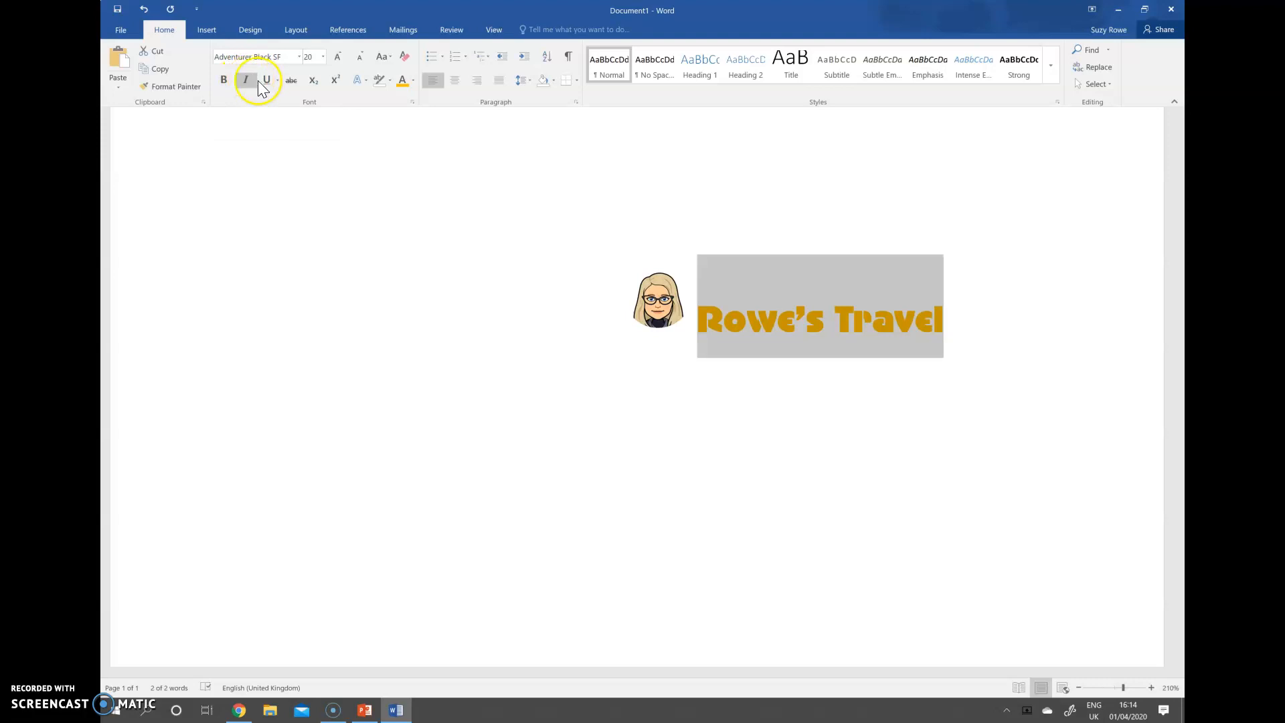
{"action": "left_click", "coordinate": [356, 80]}
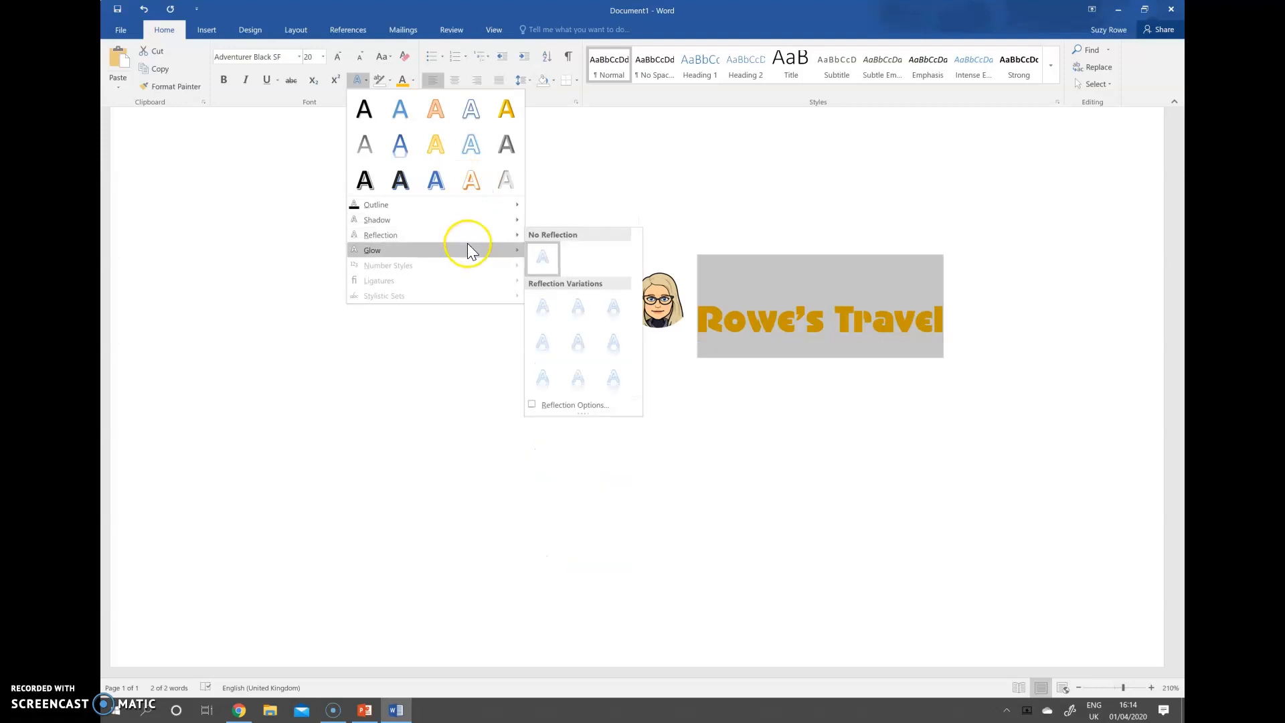
{"action": "mouse_move", "coordinate": [467, 249]}
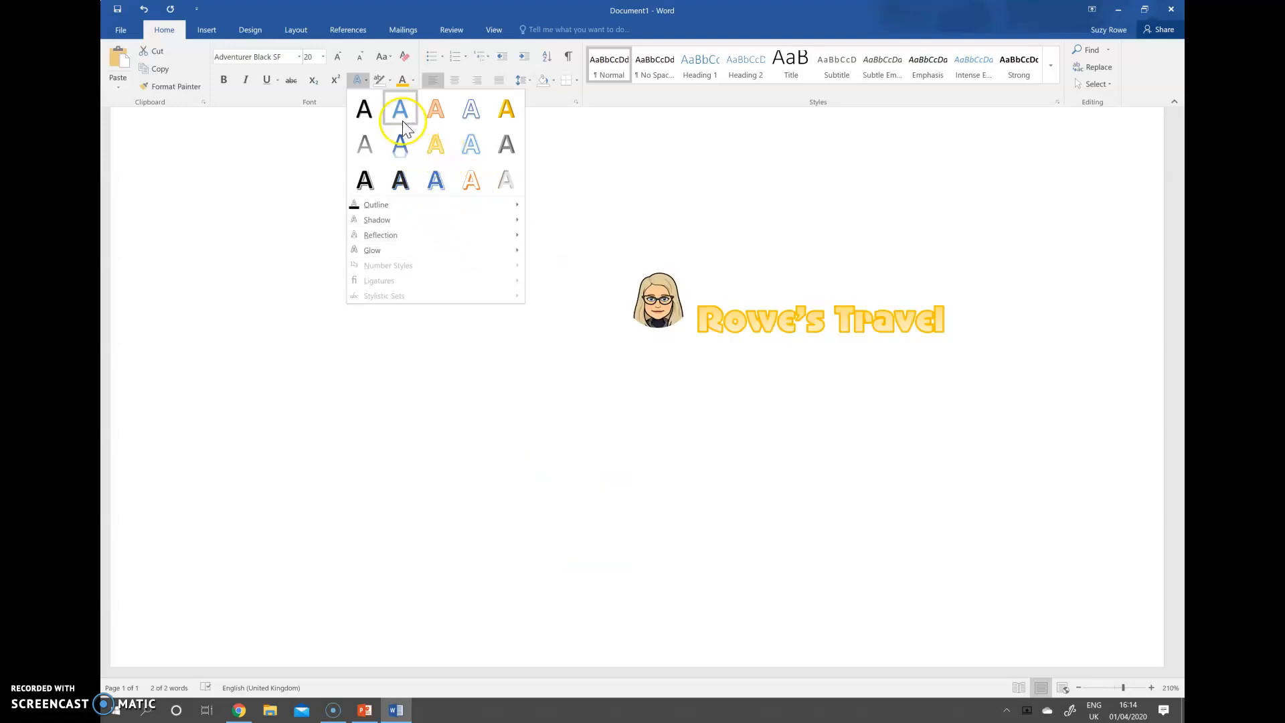
{"action": "left_click", "coordinate": [372, 110]}
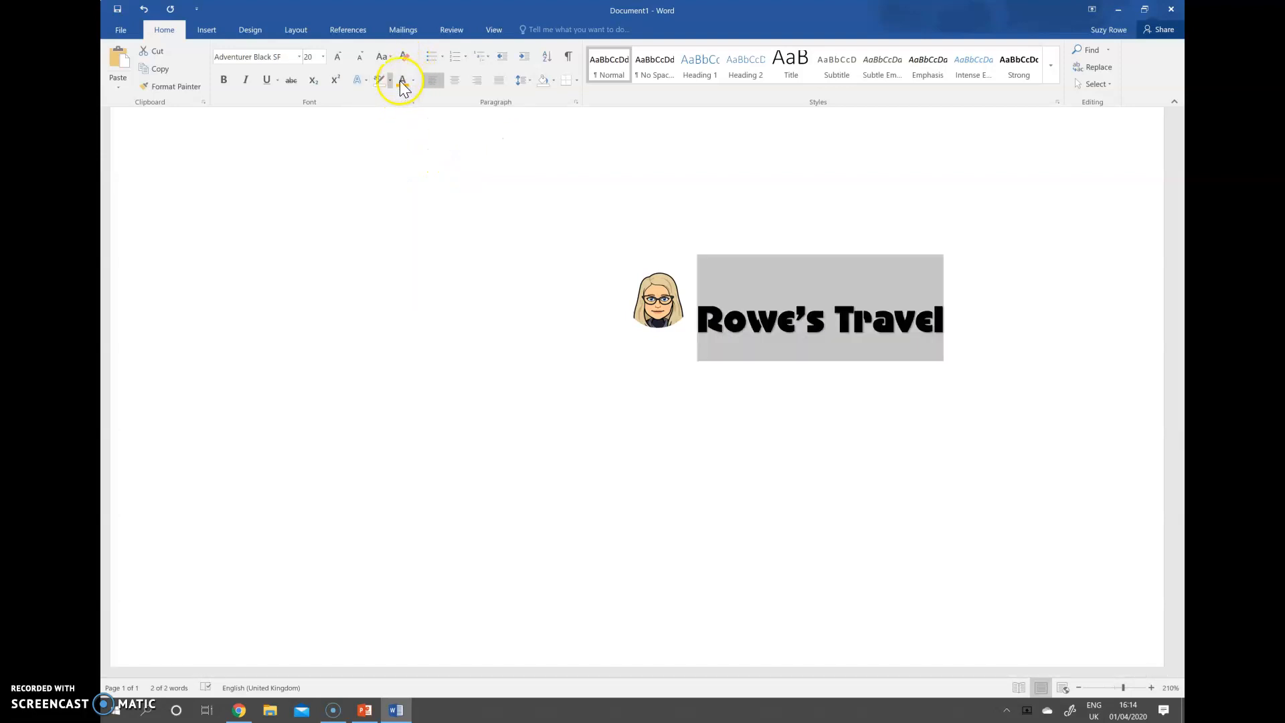
Add the widest gold glow variation, Accent color 4, around the "Rowe's Travel" text
{"action": "left_click", "coordinate": [365, 80]}
{"action": "mouse_move", "coordinate": [386, 250]}
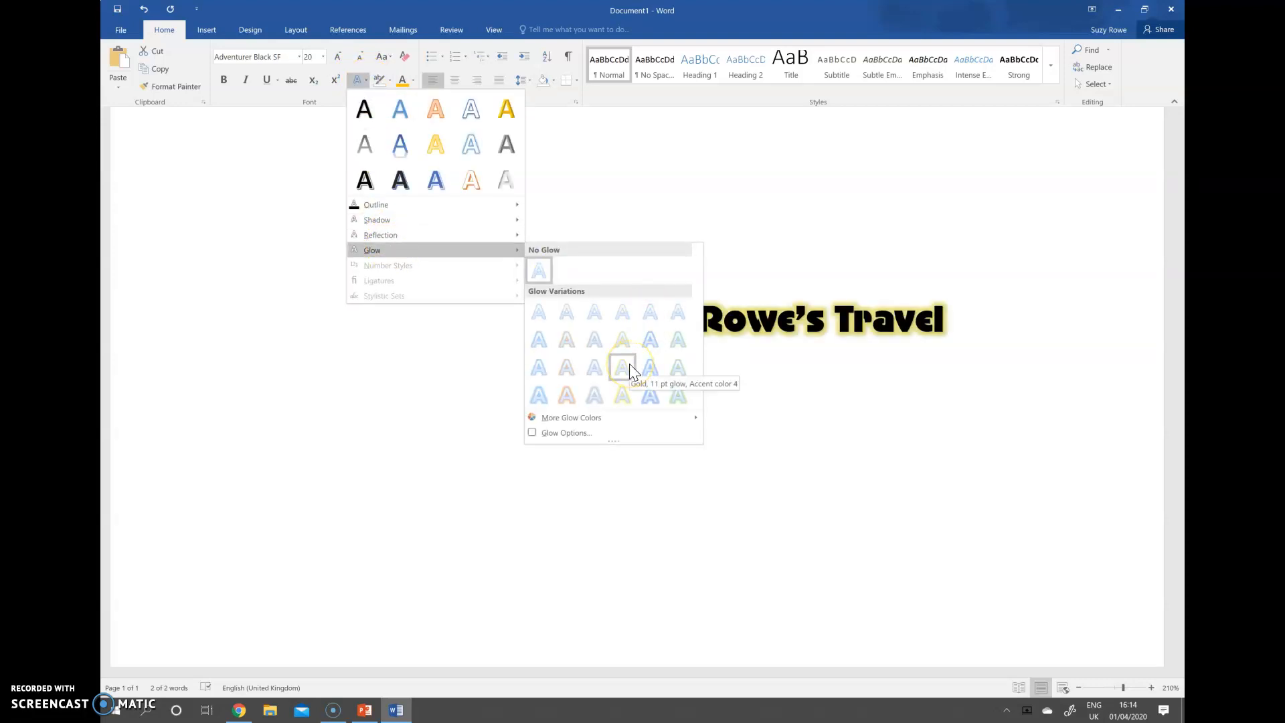
{"action": "left_click", "coordinate": [623, 400]}
{"action": "left_click", "coordinate": [620, 396]}
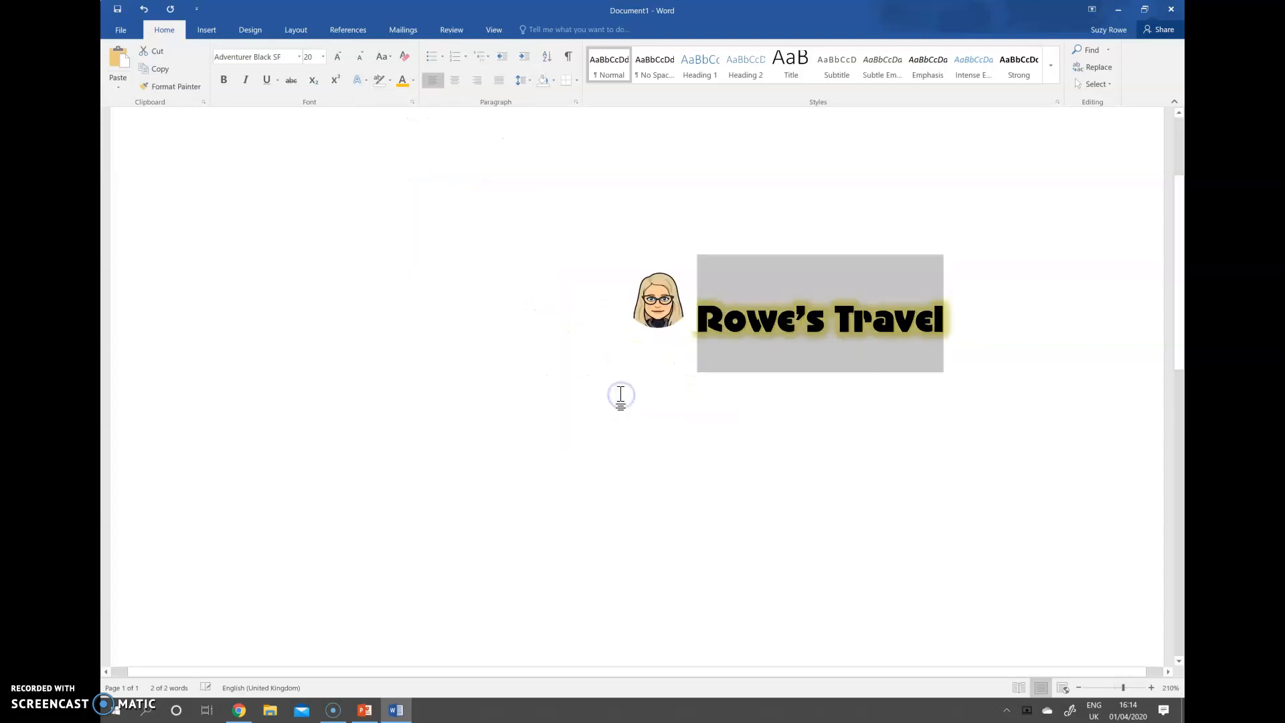
{"action": "left_click", "coordinate": [709, 402]}
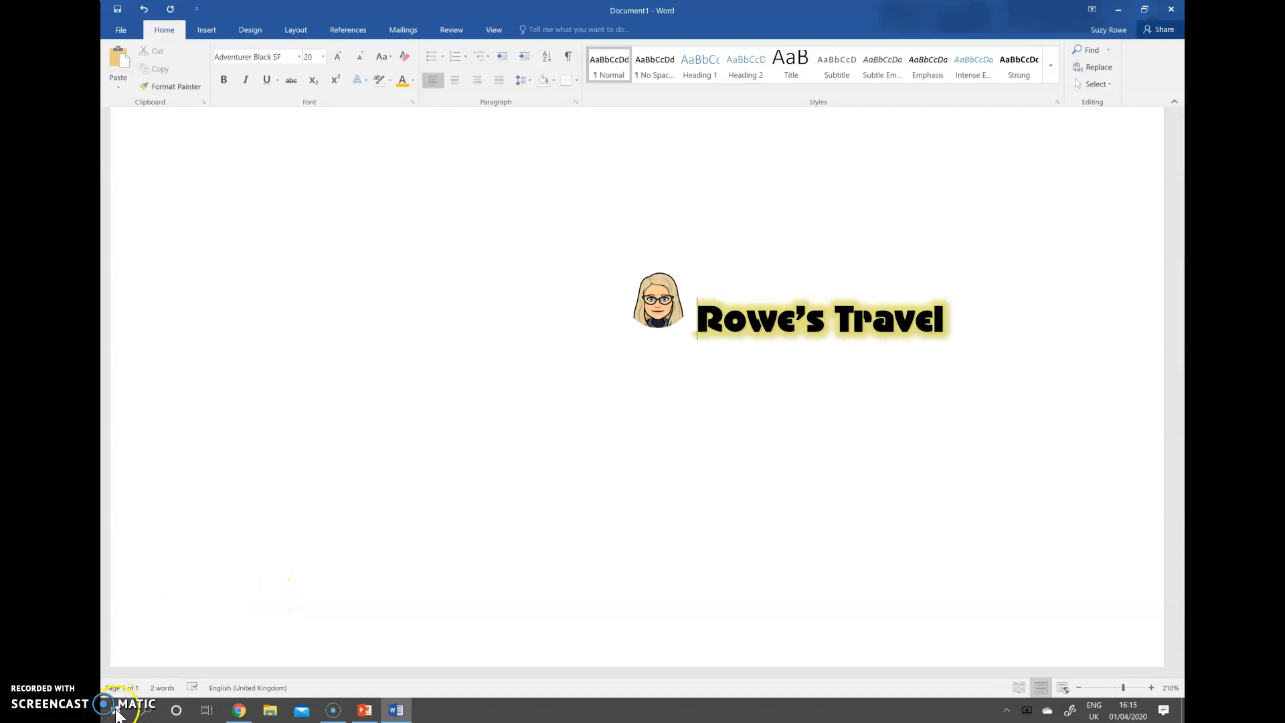
Cut the avatar picture together with the "Rowe's Travel" text from the page
{"action": "left_click", "coordinate": [1078, 688]}
{"action": "left_click", "coordinate": [1078, 688]}
{"action": "left_click", "coordinate": [1078, 687]}
{"action": "left_click", "coordinate": [1078, 688]}
{"action": "left_click", "coordinate": [1078, 687]}
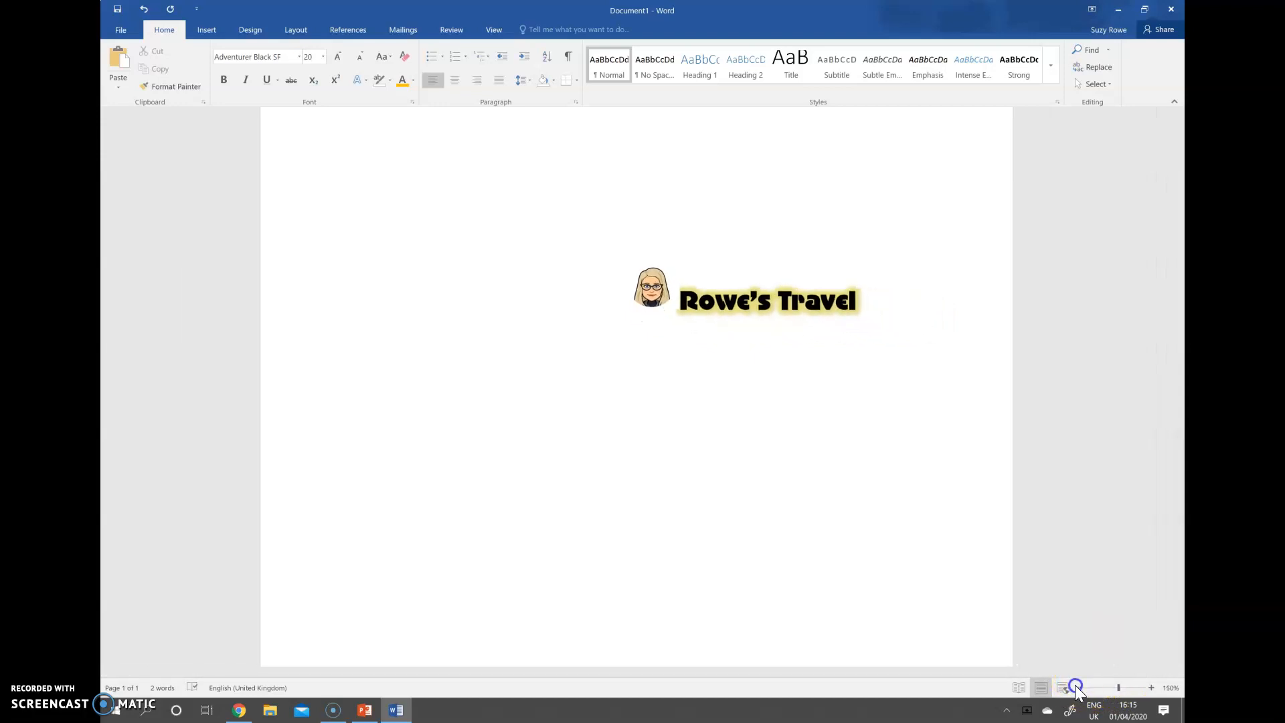
{"action": "left_click", "coordinate": [1078, 687]}
{"action": "left_click", "coordinate": [1078, 688]}
{"action": "left_click", "coordinate": [1078, 687]}
{"action": "left_click", "coordinate": [1078, 688]}
{"action": "left_click_drag", "start_coordinate": [774, 272], "coordinate": [644, 259]}
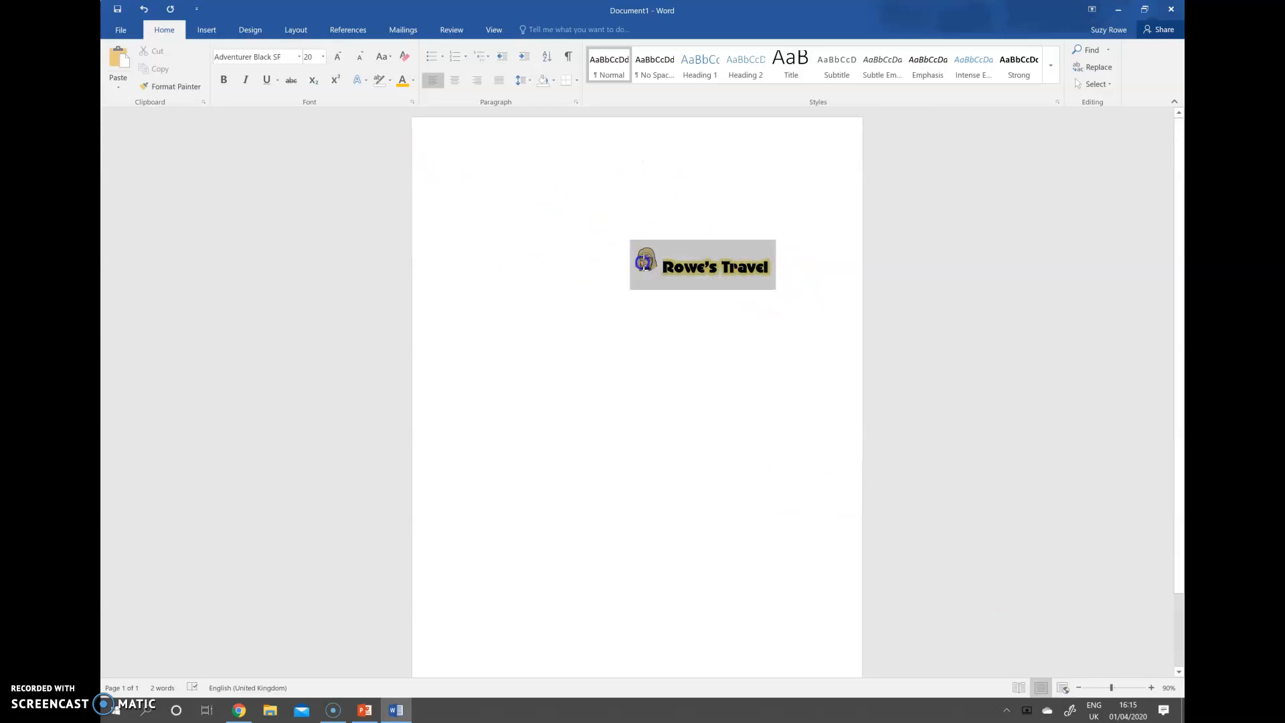
{"action": "key", "text": "Delete"}
Place the cursor at the top of the page with right alignment and paste the avatar and company name there
{"action": "left_click", "coordinate": [656, 153]}
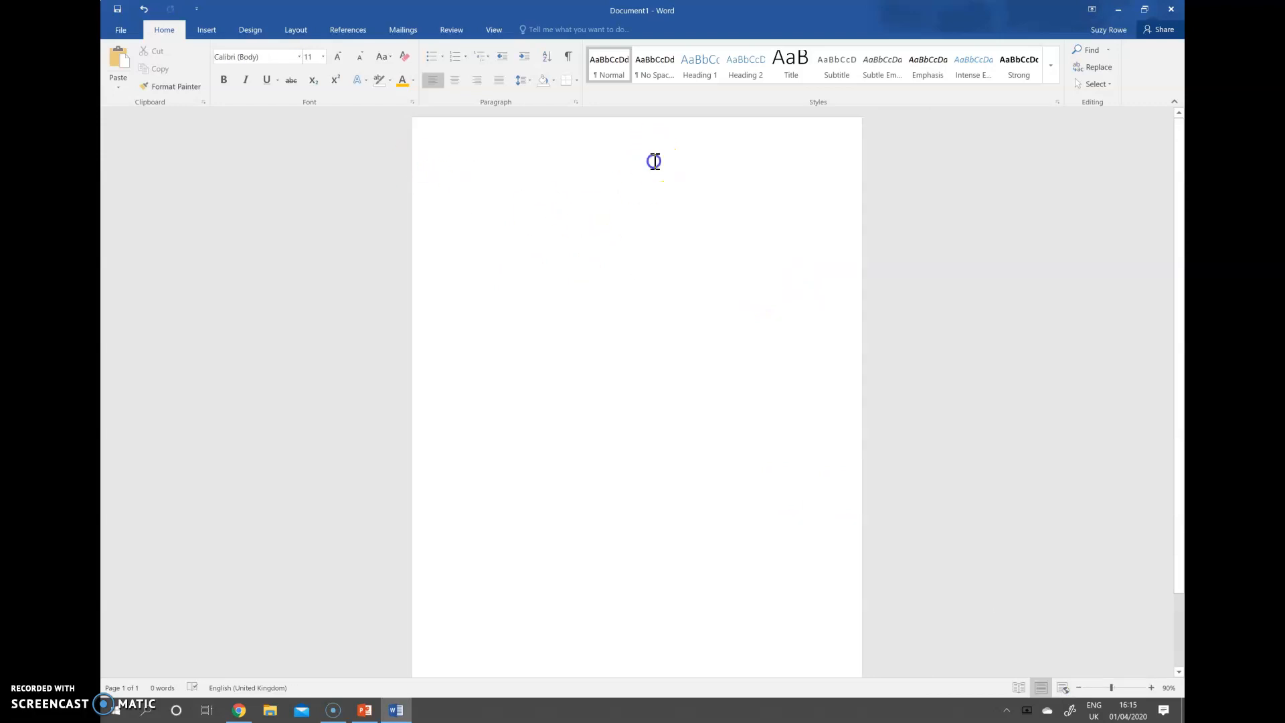
{"action": "left_click", "coordinate": [475, 79]}
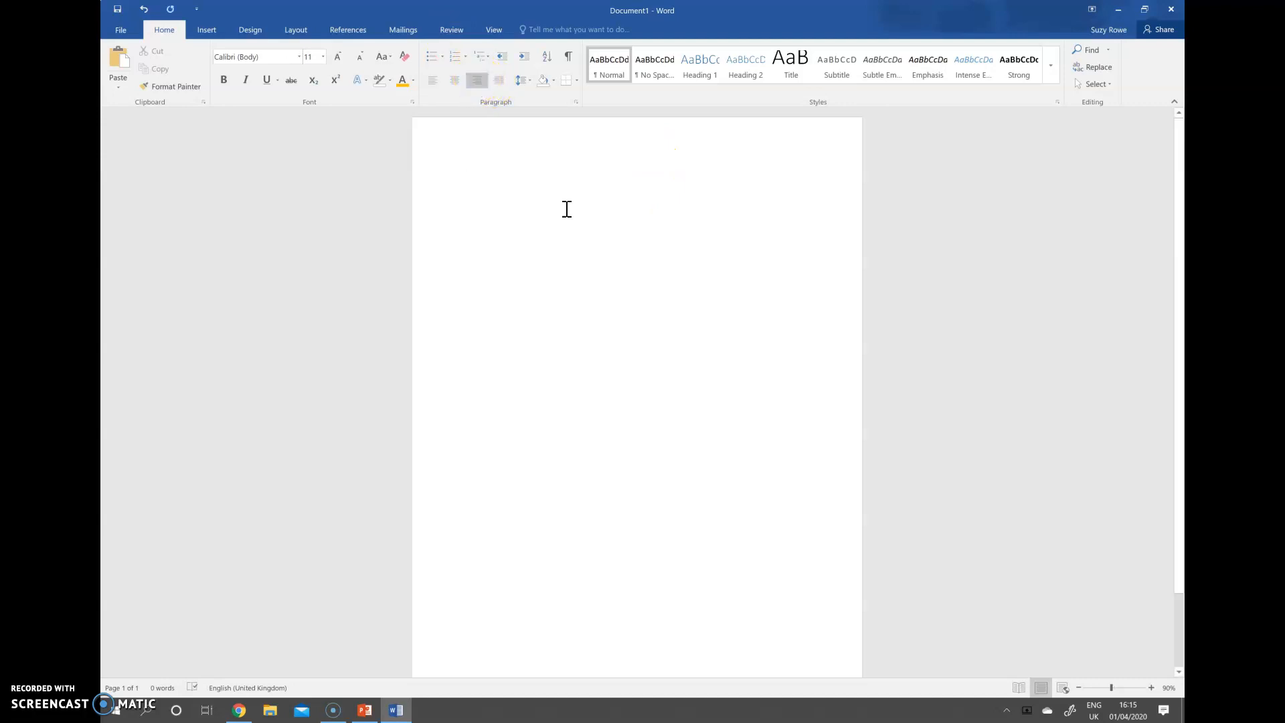
{"action": "key", "text": "ctrl+v"}
{"action": "left_click", "coordinate": [801, 207]}
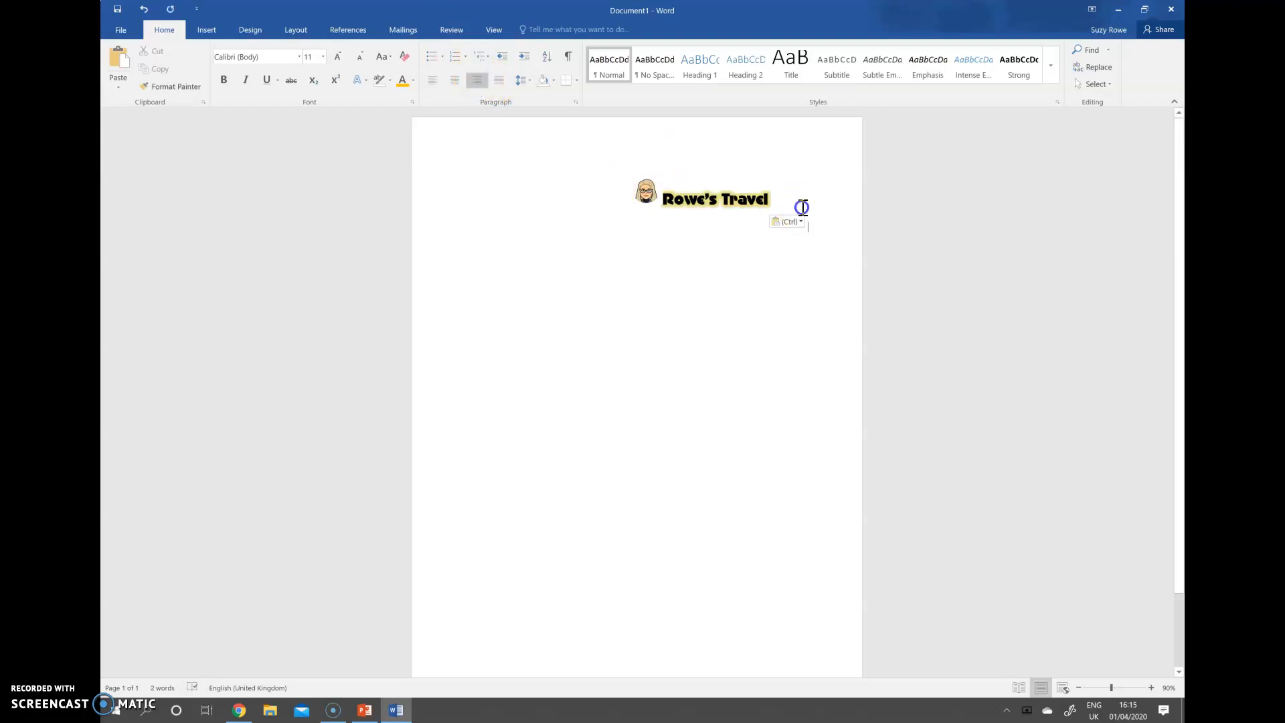
Enter the company's postal address on right-aligned lines beneath the logo
{"action": "left_click", "coordinate": [797, 245]}
{"action": "key", "text": "Return"}
{"action": "key", "text": "Down"}
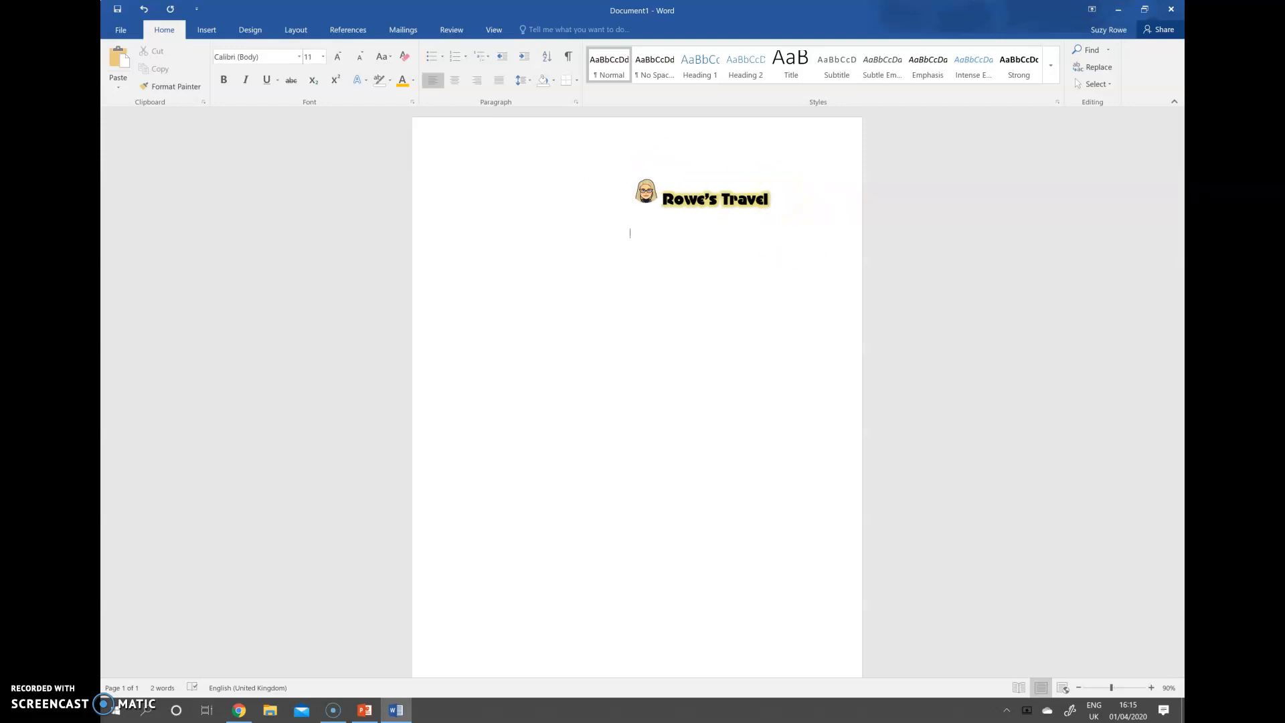
{"action": "left_click", "coordinate": [472, 81]}
{"action": "type", "text": "123 Sunny"}
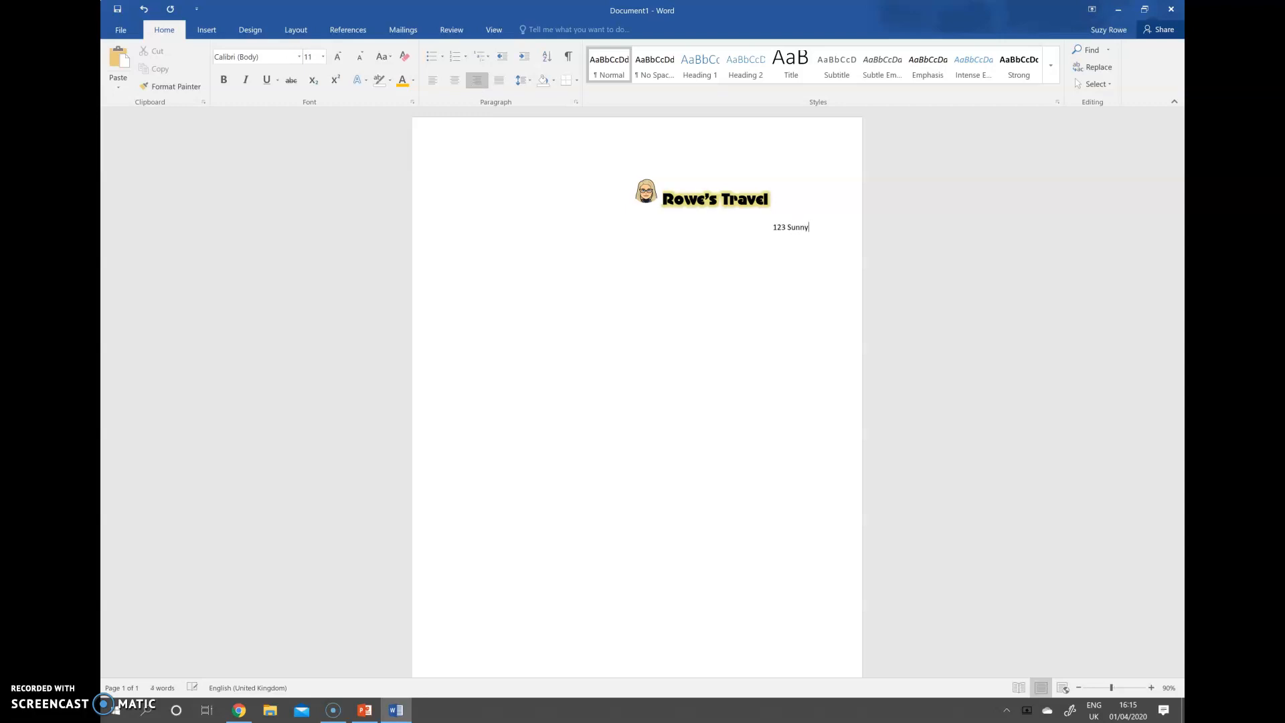
{"action": "type", "text": " Drive"}
{"action": "type", "text": "orrento"}
{"action": "type", "text": ","}
{"action": "key", "text": "Delete"}
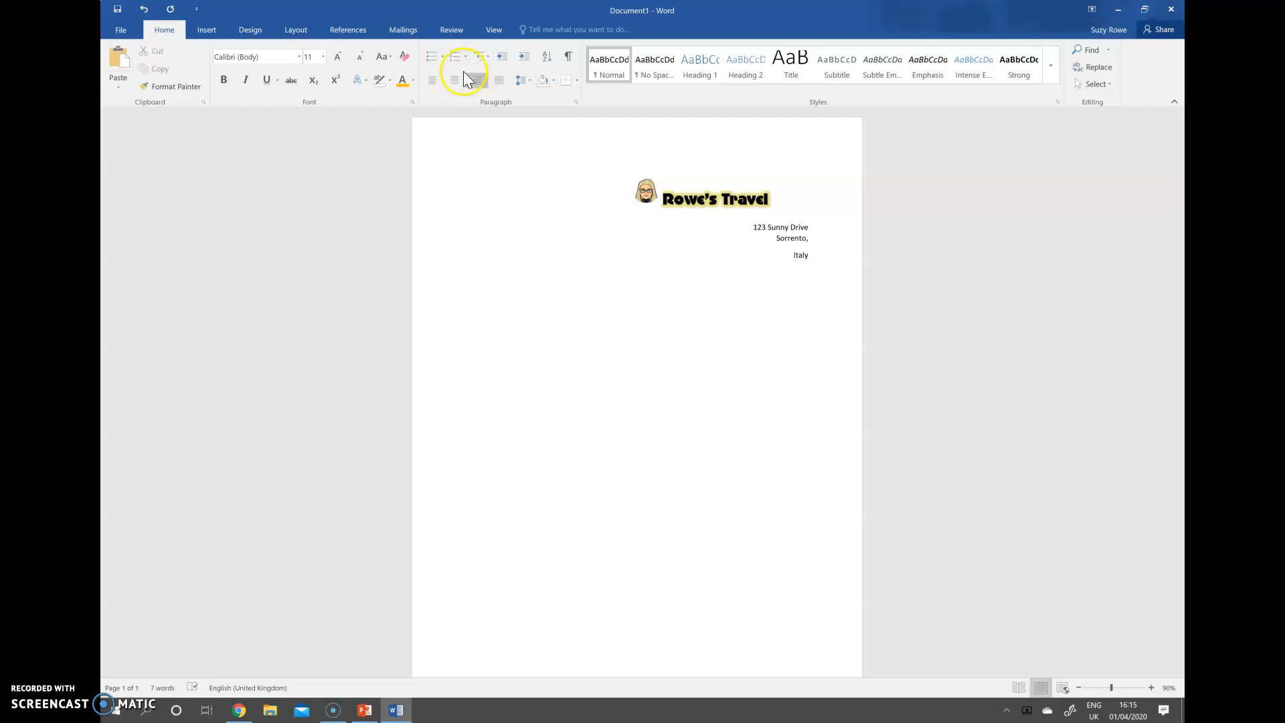
Right-align the line holding the avatar and "Rowe's Travel" above the address
{"action": "left_click", "coordinate": [783, 239]}
{"action": "left_click_drag", "start_coordinate": [782, 239], "coordinate": [751, 233]}
{"action": "left_click", "coordinate": [797, 201]}
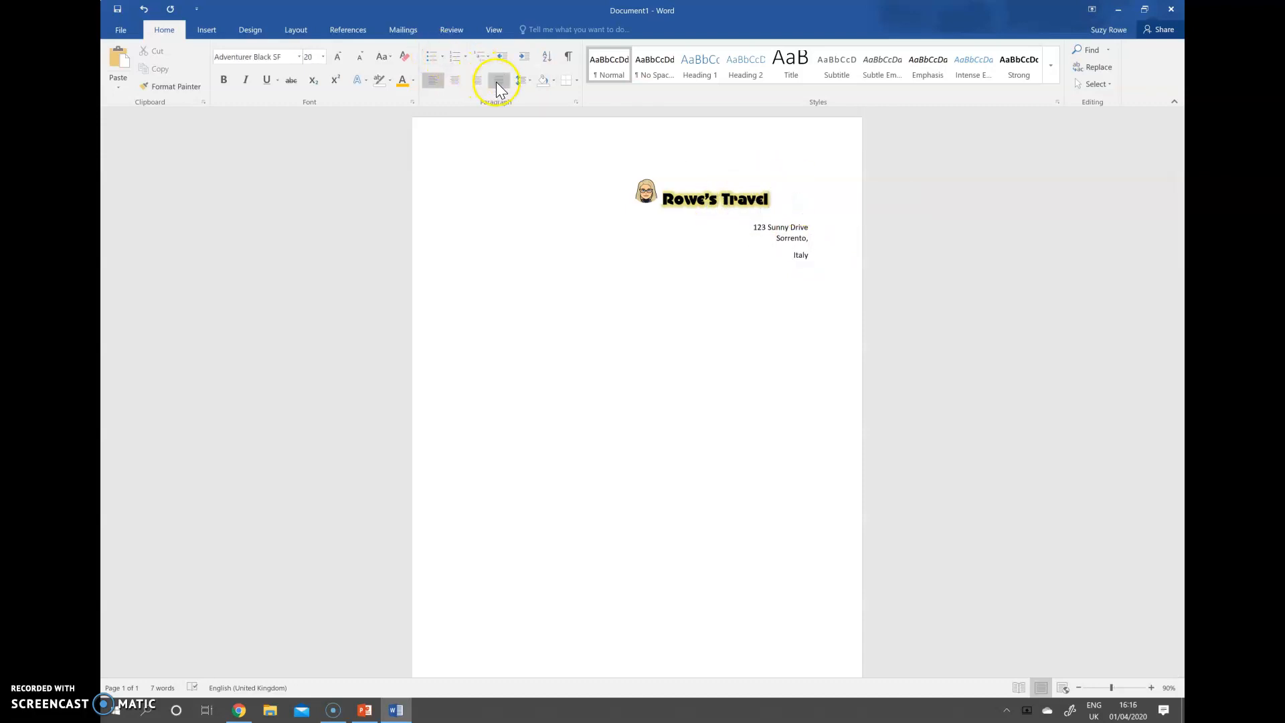
{"action": "left_click", "coordinate": [469, 79]}
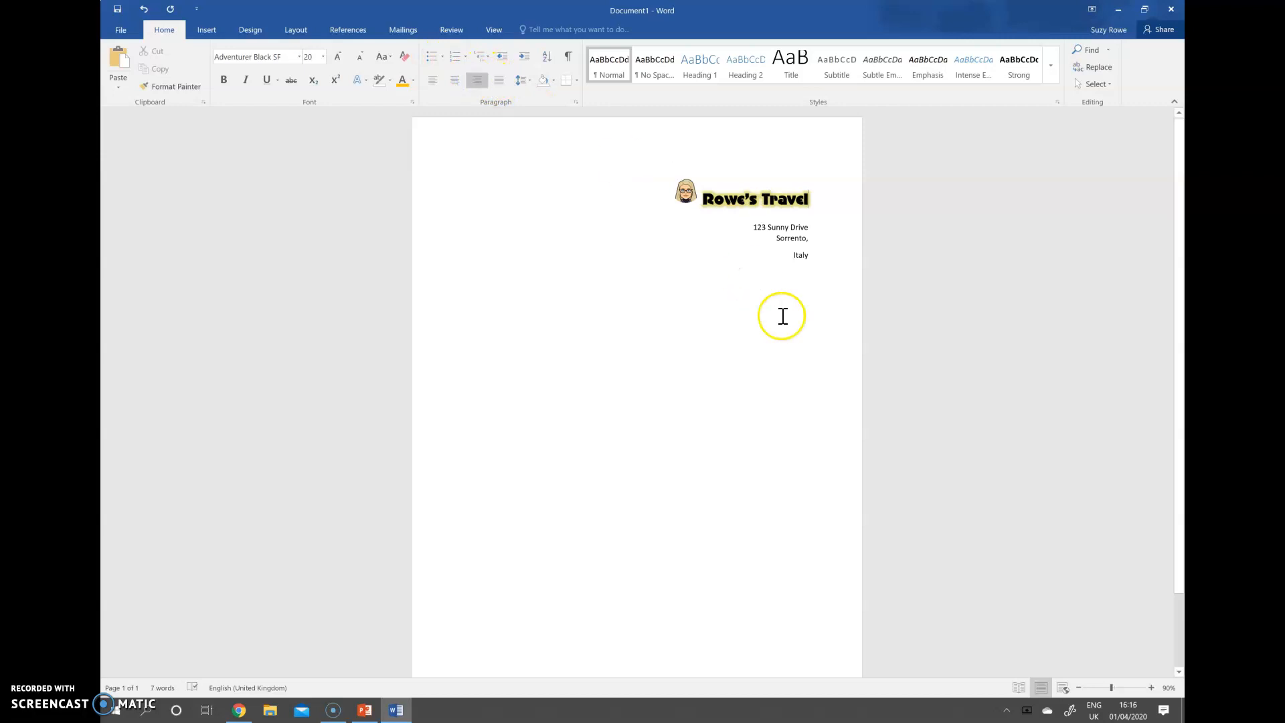
Make all the address lines beneath the logo bold
{"action": "left_click_drag", "start_coordinate": [817, 261], "coordinate": [741, 230]}
{"action": "key", "text": "ctrl+b"}
{"action": "left_click", "coordinate": [812, 253]}
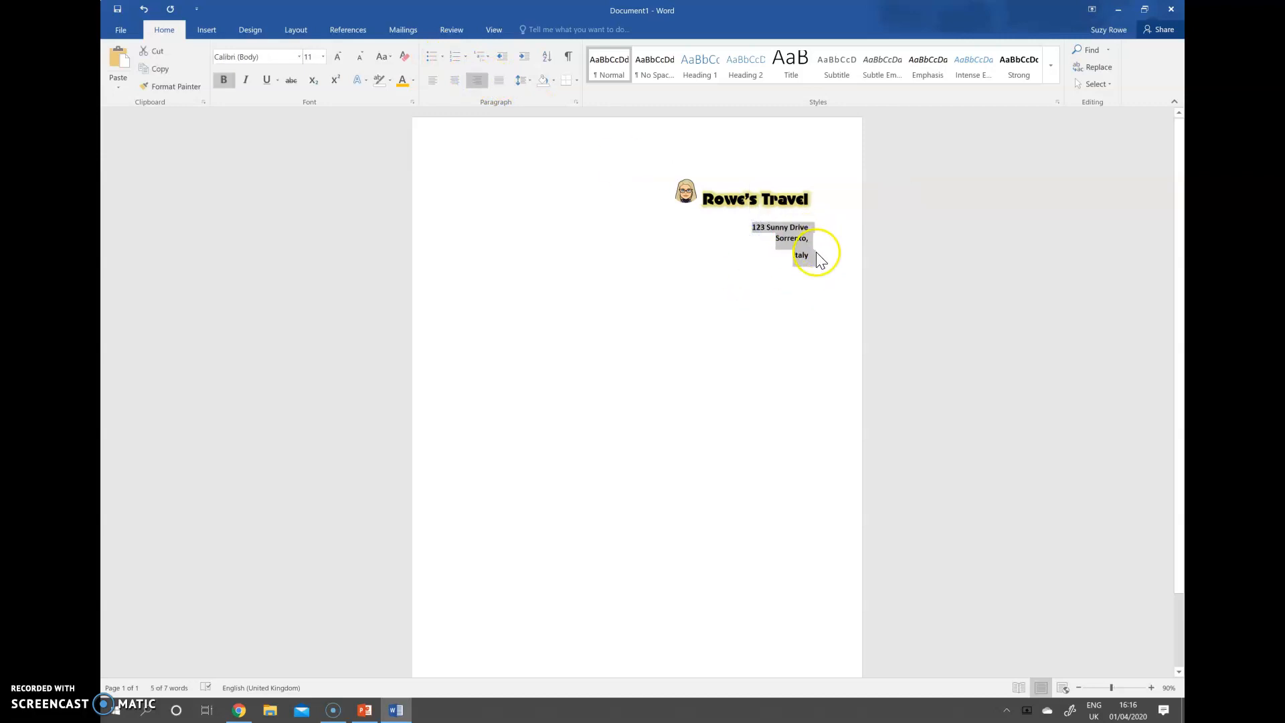